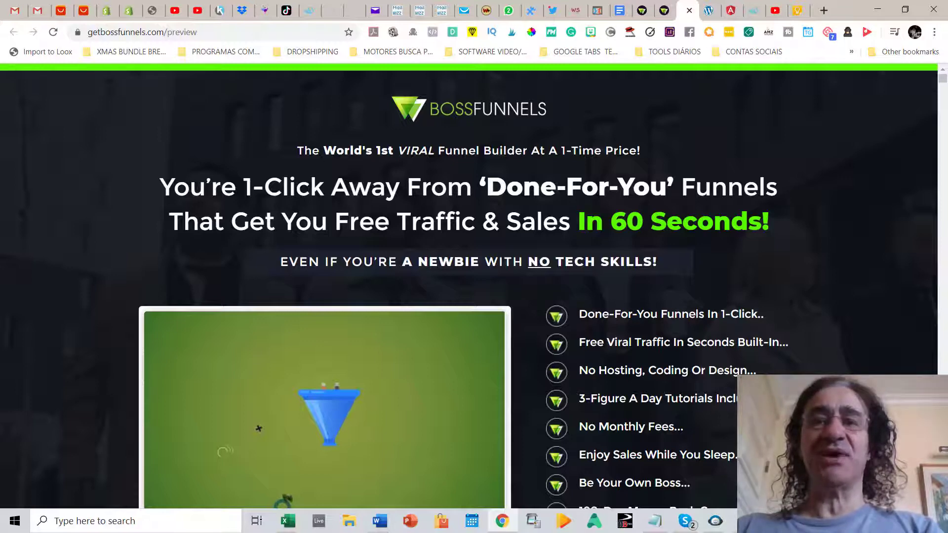
- Scroll through the sales page checklist, then switch to the BossFunnels dashboard showing 9 funnels and 1 lead
scroll(469, 286, down, 2)
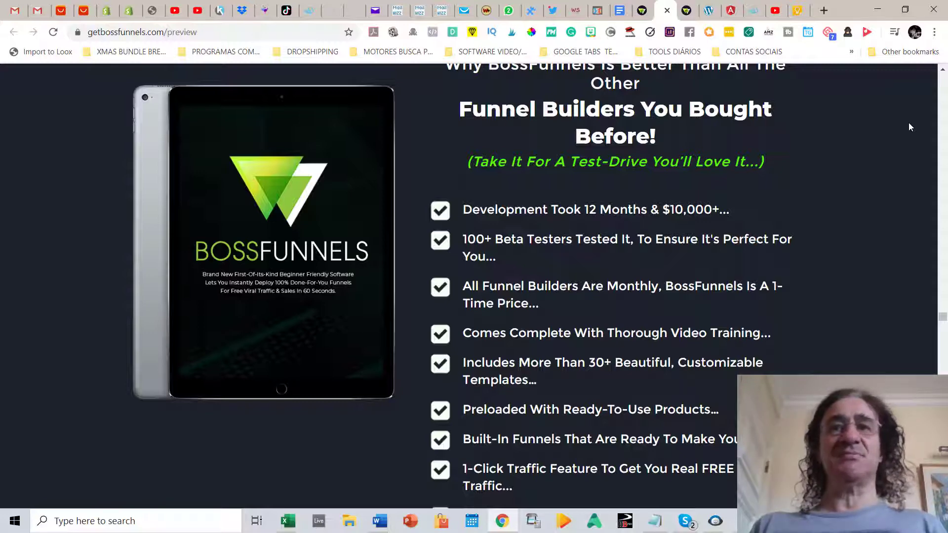
scroll(945, 320, down, 3)
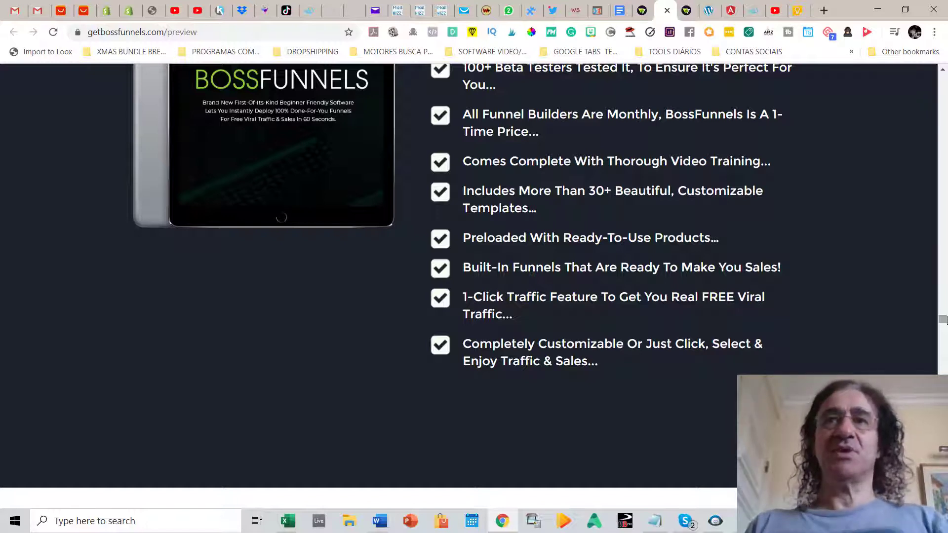
click(684, 10)
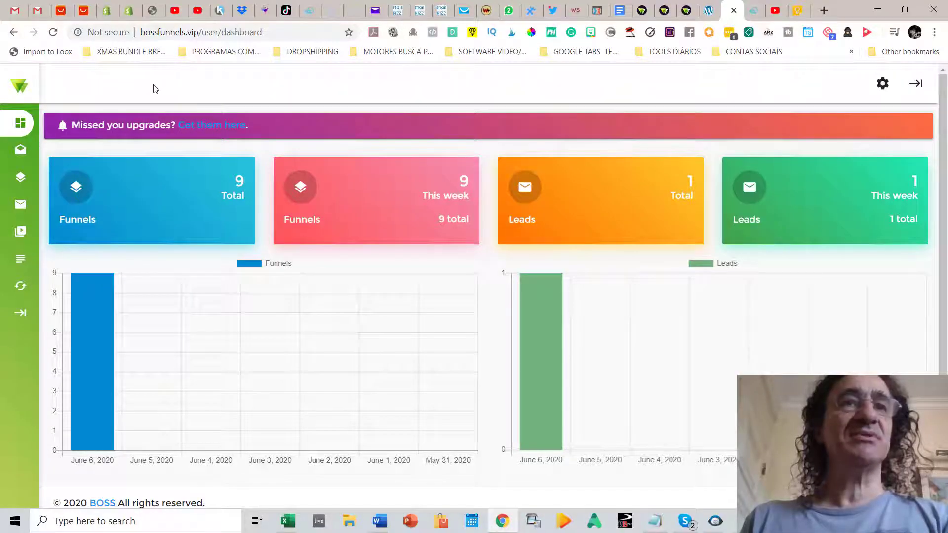
- From the Funnels list, open the Pages of the Start making Money Online funnel
mouse_move(42, 106)
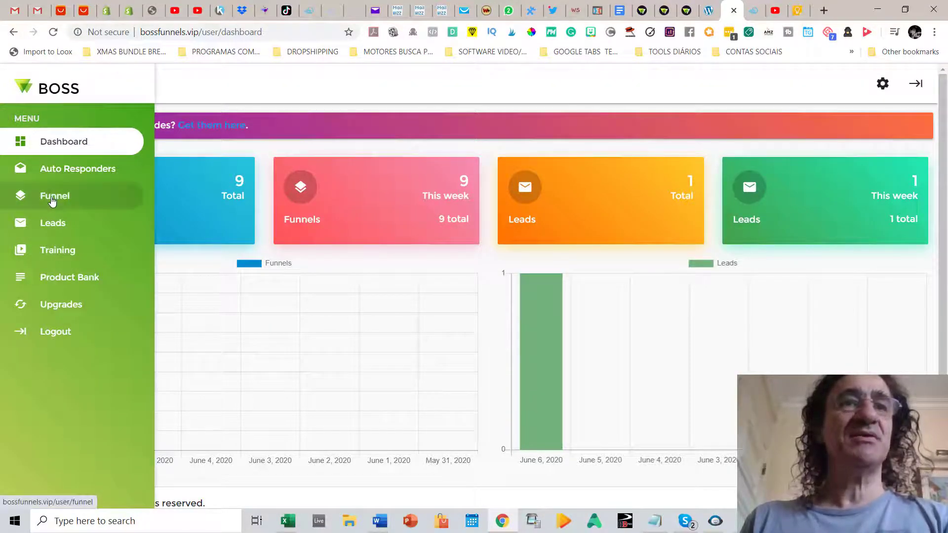
click(52, 200)
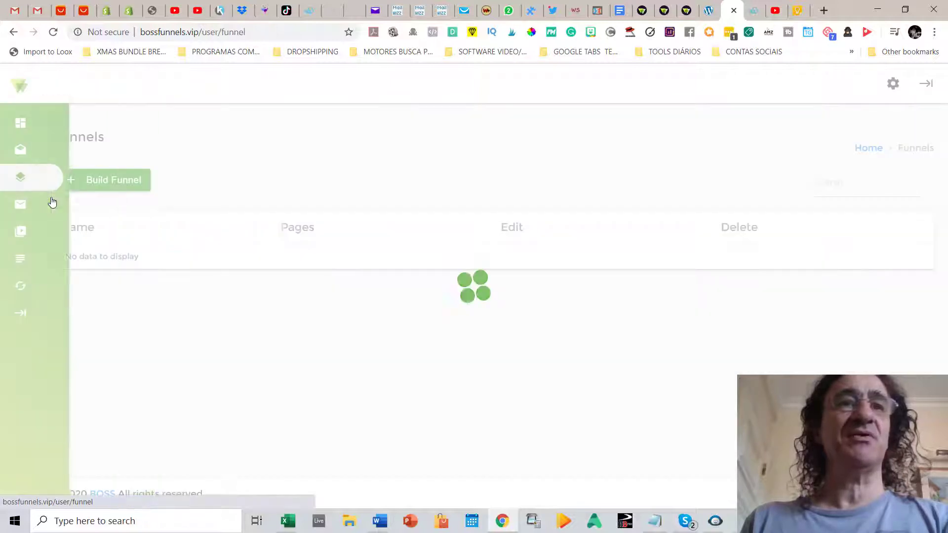
scroll(389, 143, down, 4)
scroll(388, 143, up, 3)
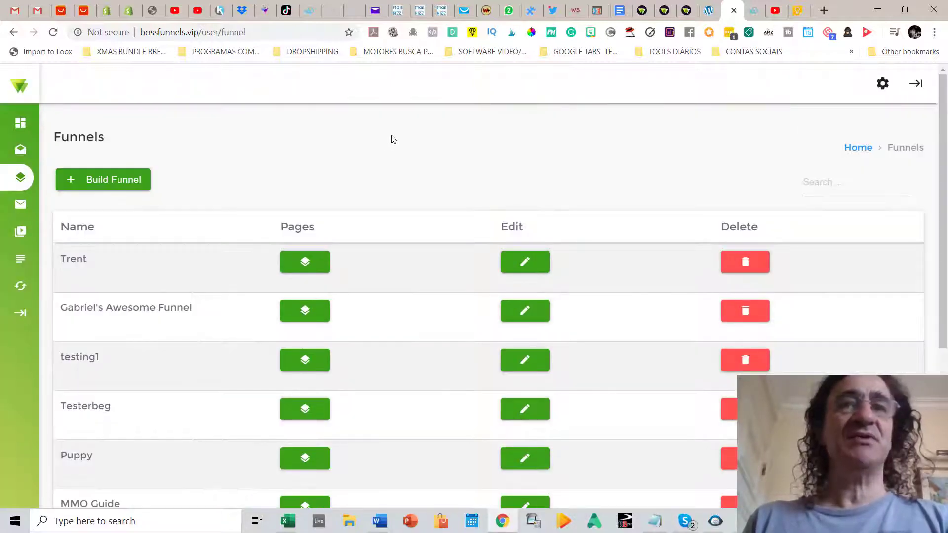
scroll(393, 139, down, 3)
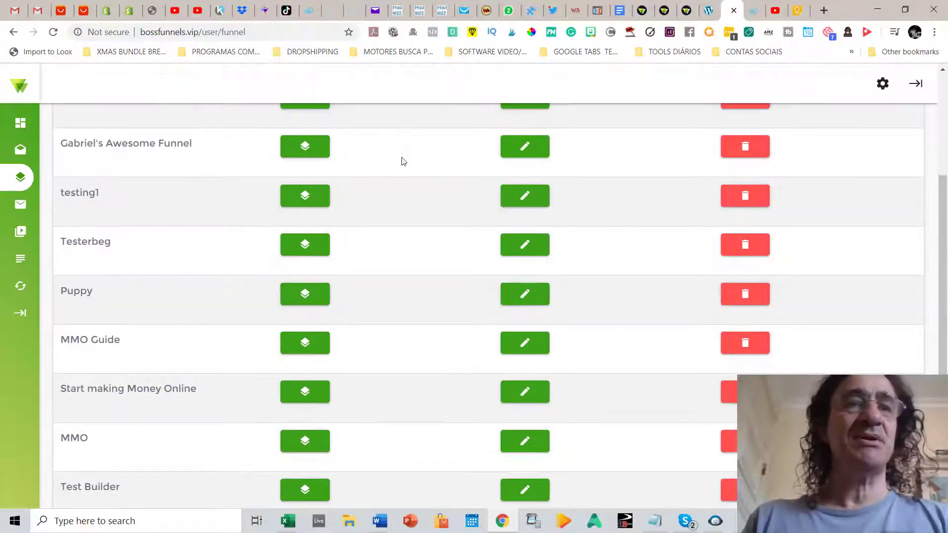
click(291, 398)
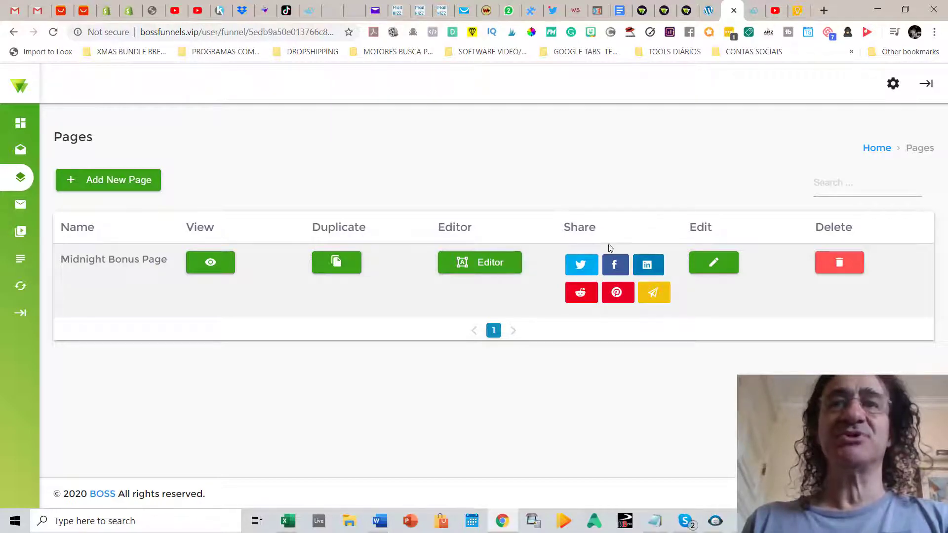
click(211, 263)
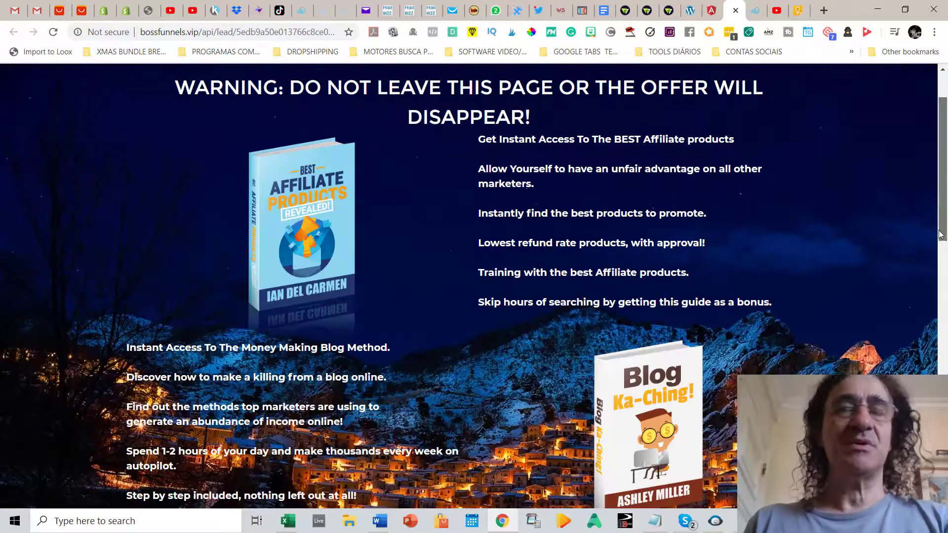
mouse_move(945, 225)
mouse_down()
mouse_move(945, 214)
mouse_move(945, 229)
mouse_up()
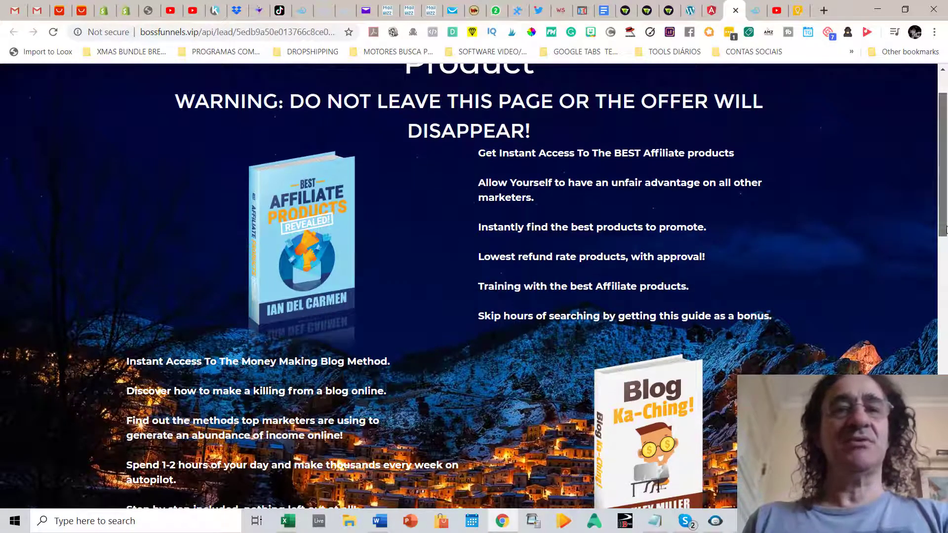
mouse_move(945, 229)
mouse_down()
mouse_move(945, 238)
mouse_move(945, 228)
mouse_up()
scroll(781, 220, down, 11)
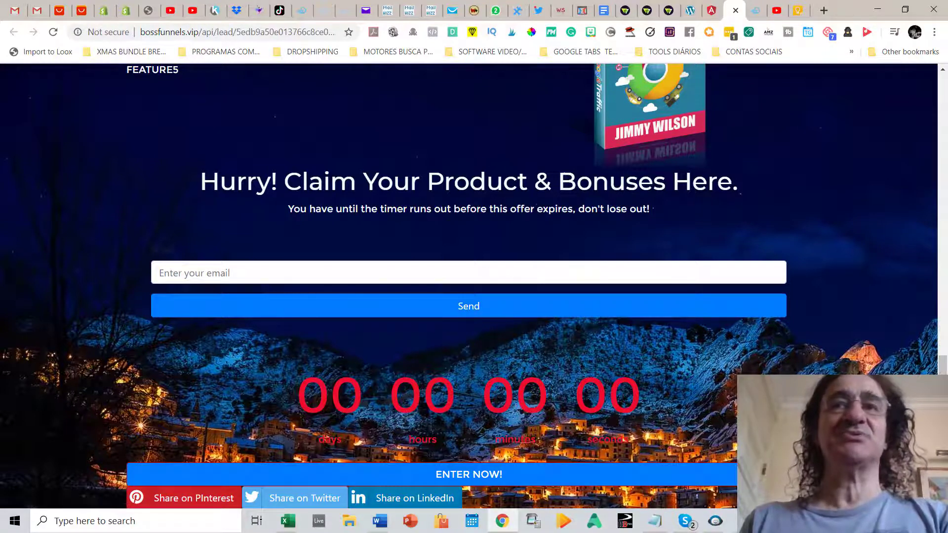
key(ctrl+shift+Tab)
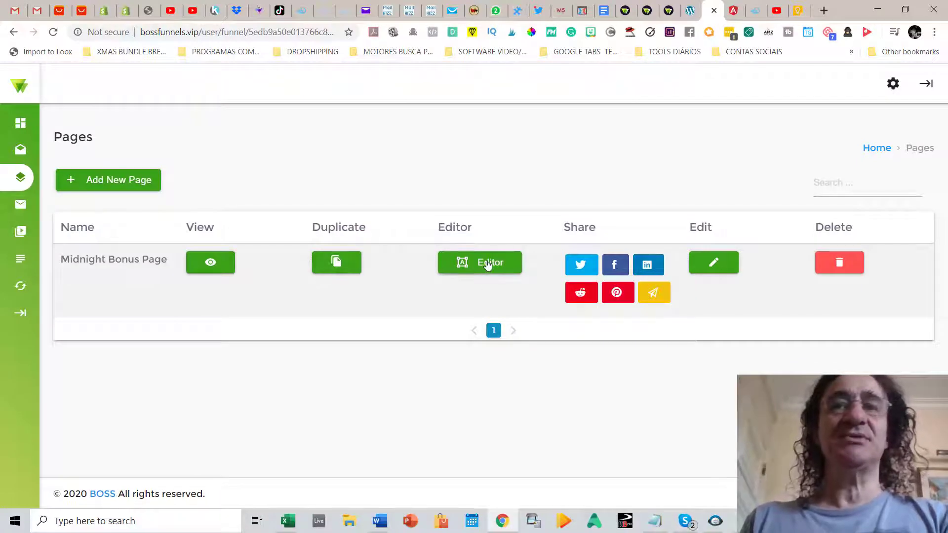
- Open the Midnight Bonus Page in the editor and scroll down to its share buttons
click(488, 265)
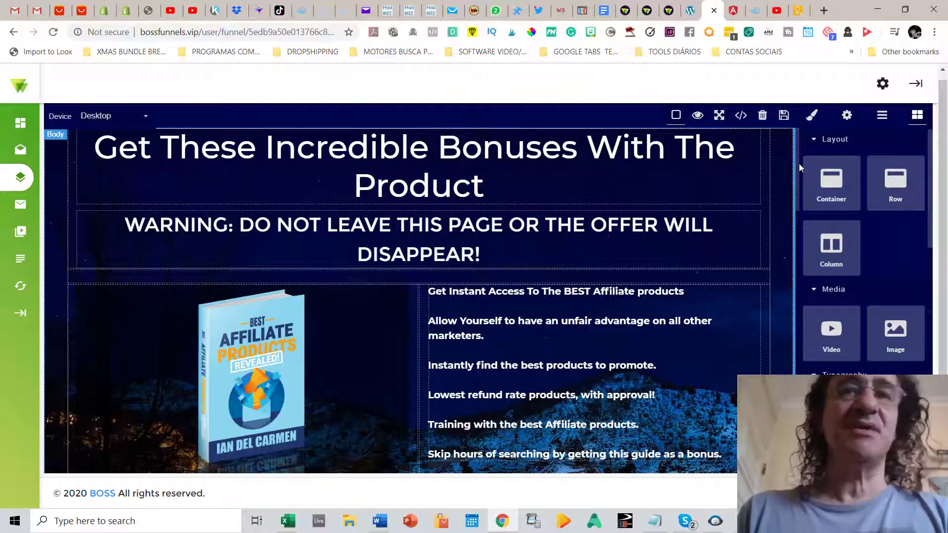
scroll(796, 168, down, 1)
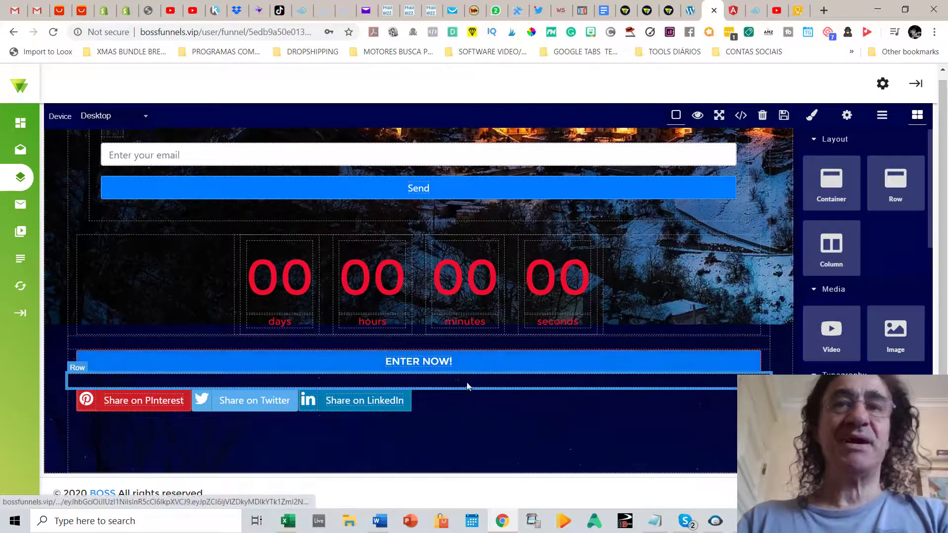
scroll(873, 330, down, 6)
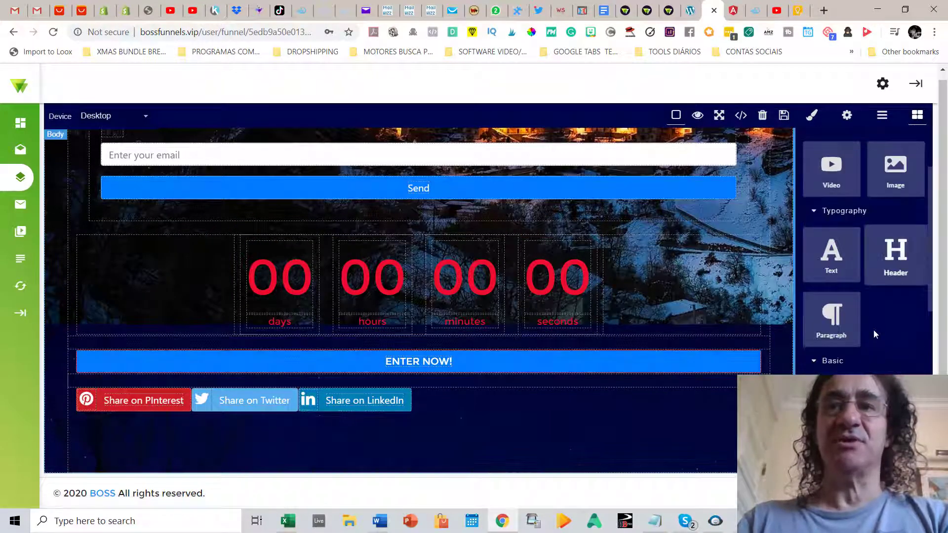
scroll(873, 330, down, 5)
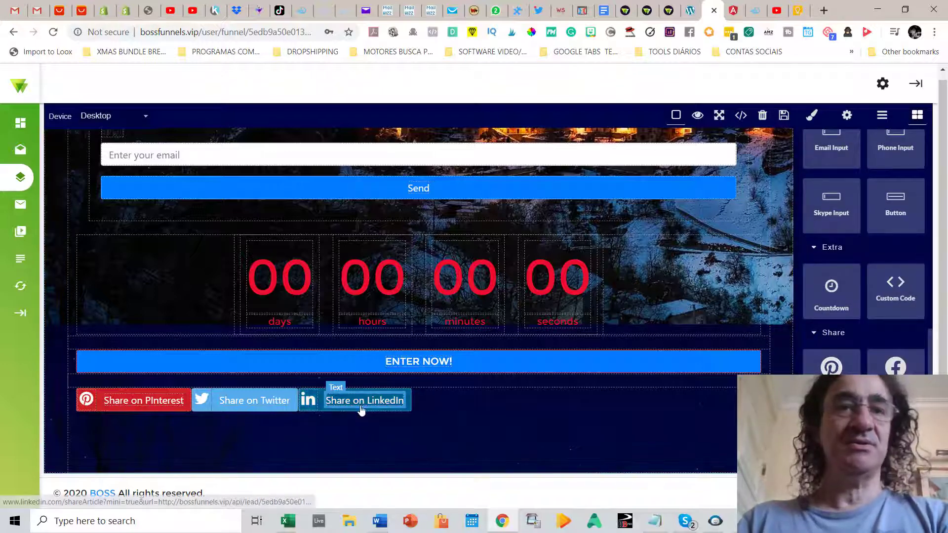
scroll(419, 300, up, 10)
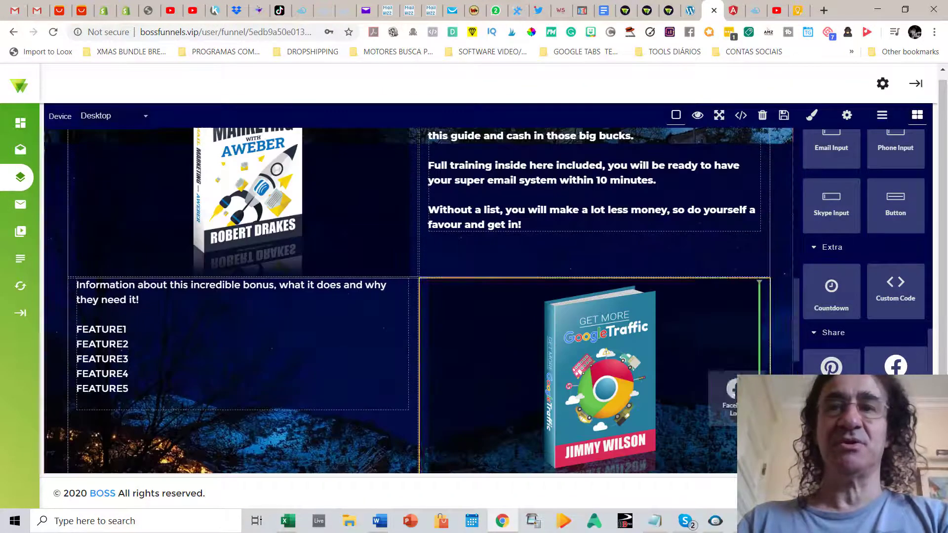
scroll(612, 470, down, 10)
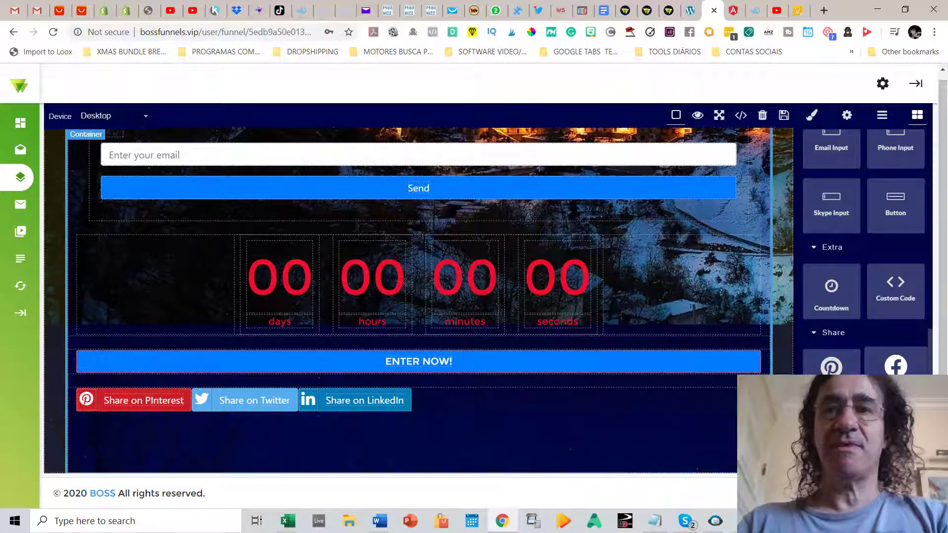
- Drop a Facebook share block right after Share on LinkedIn
mouse_move(896, 368)
mouse_down()
mouse_move(560, 419)
mouse_move(417, 405)
mouse_up()
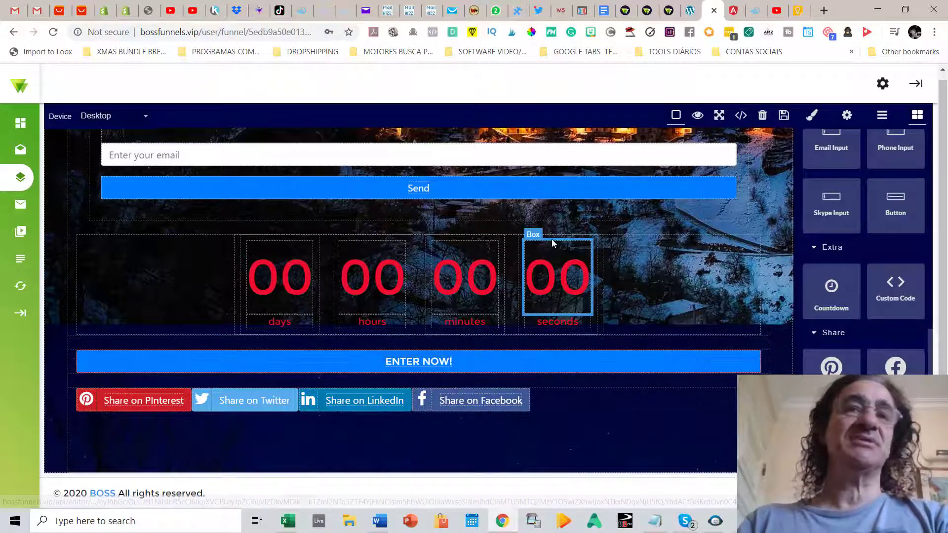
scroll(551, 343, up, 10)
scroll(561, 346, down, 8)
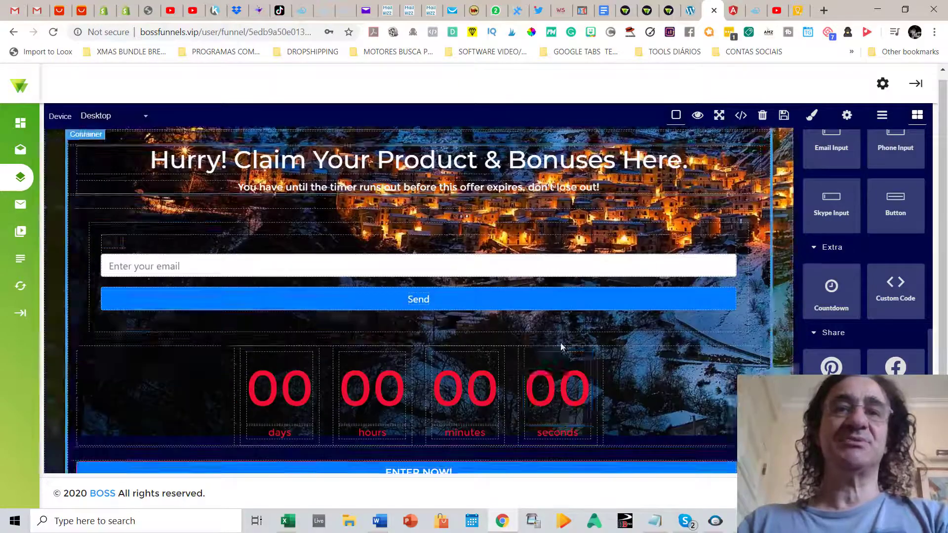
scroll(562, 347, down, 2)
scroll(563, 349, up, 15)
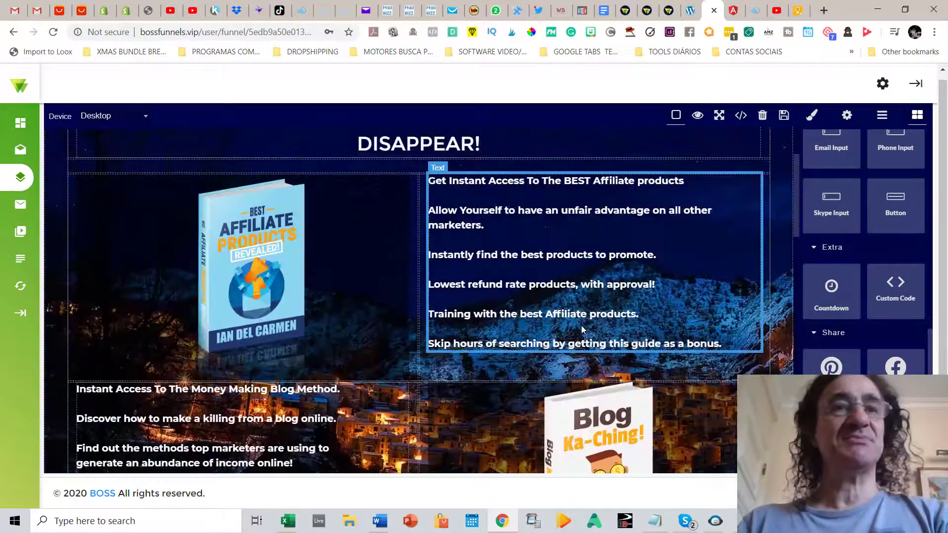
mouse_move(39, 312)
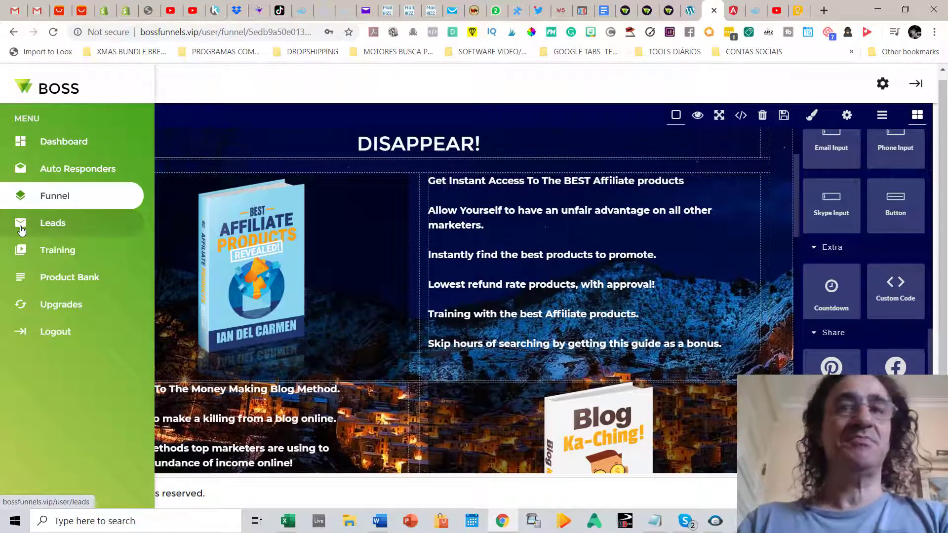
- Back on the pages list, open Create Page, glance at its GetResponse campaigns, and dismiss it
key(alt+Left)
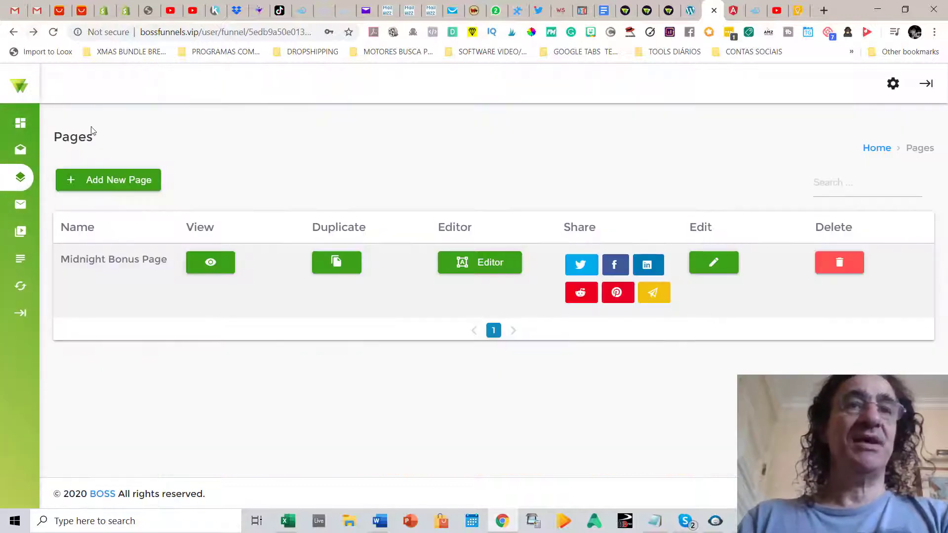
click(127, 183)
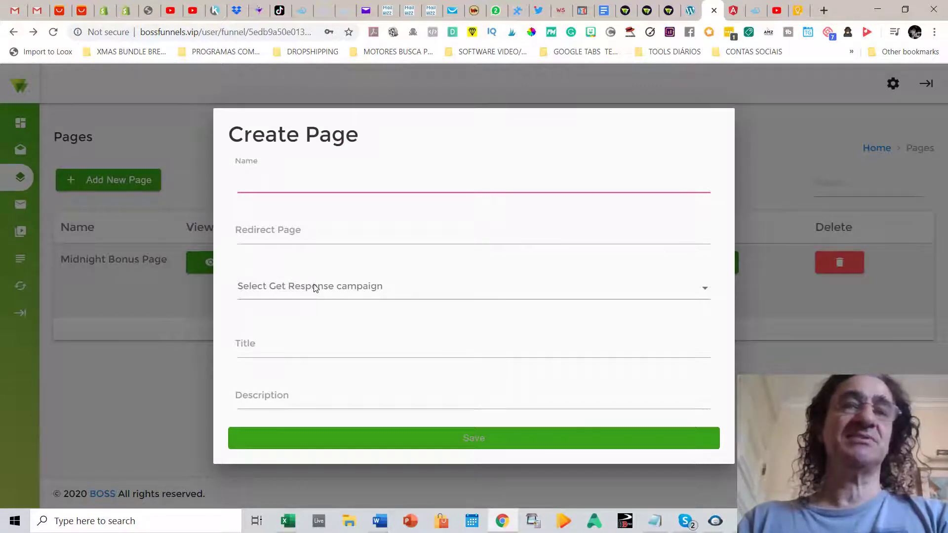
click(315, 288)
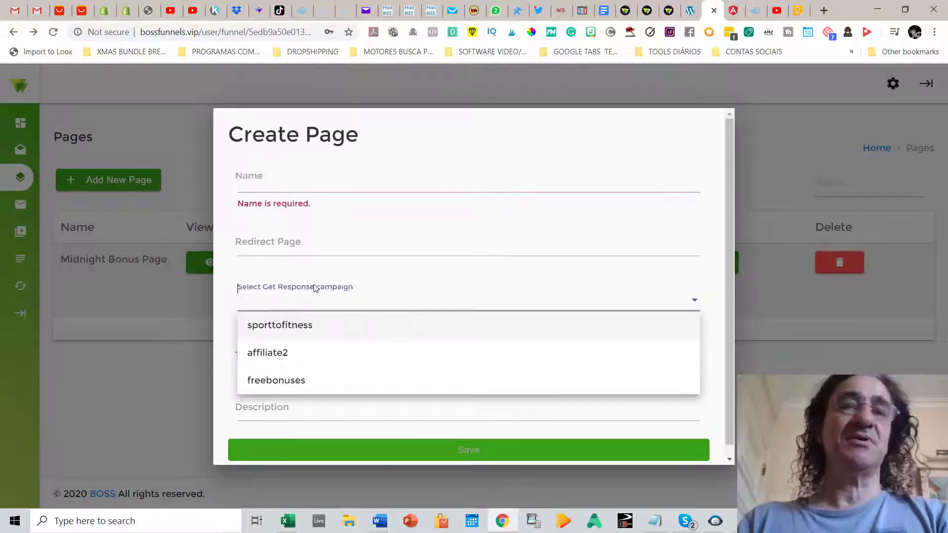
click(316, 178)
scroll(354, 373, down, 1)
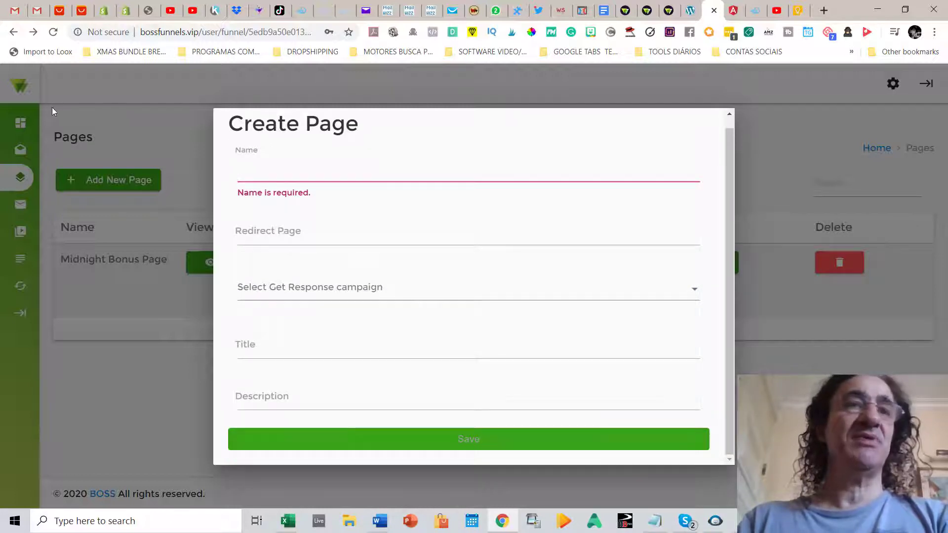
click(81, 106)
- Start building a new funnel with the Opt In Midnight page selected
mouse_move(29, 169)
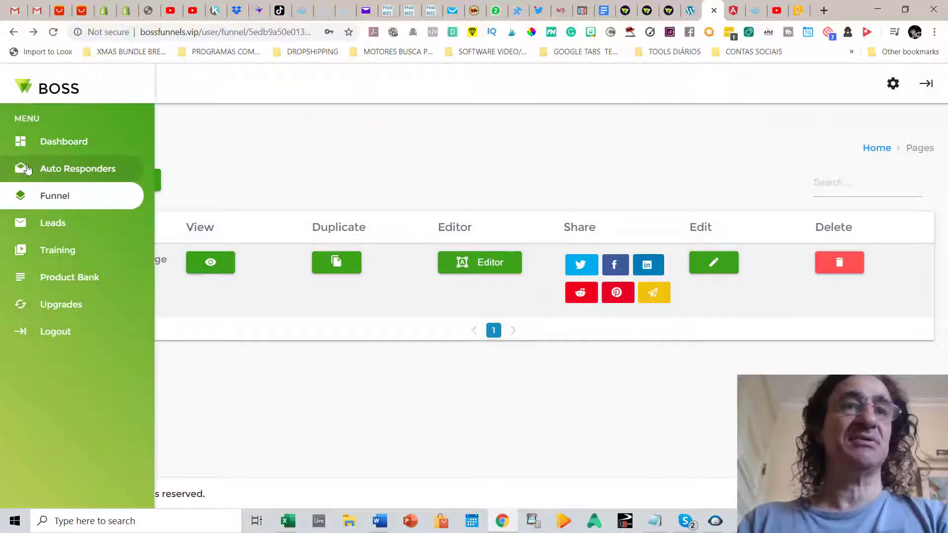
click(54, 196)
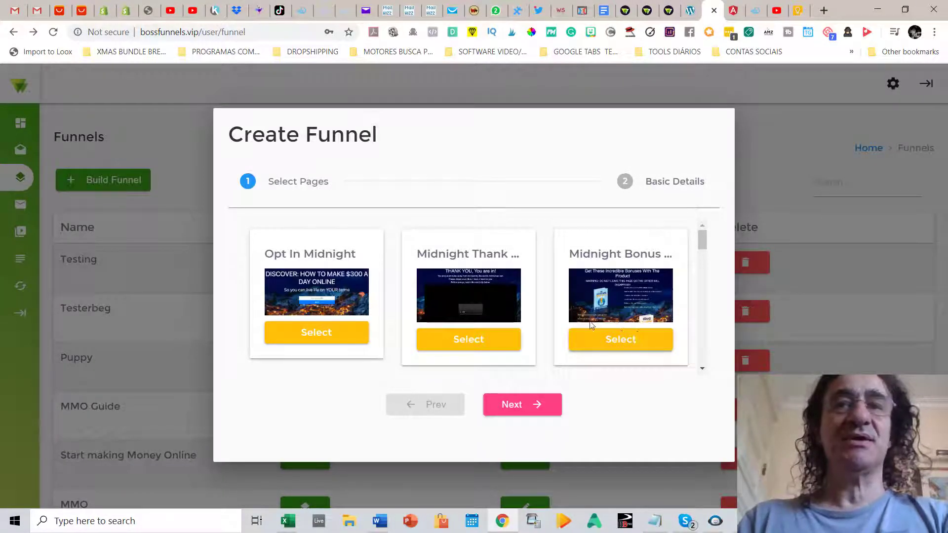
click(324, 335)
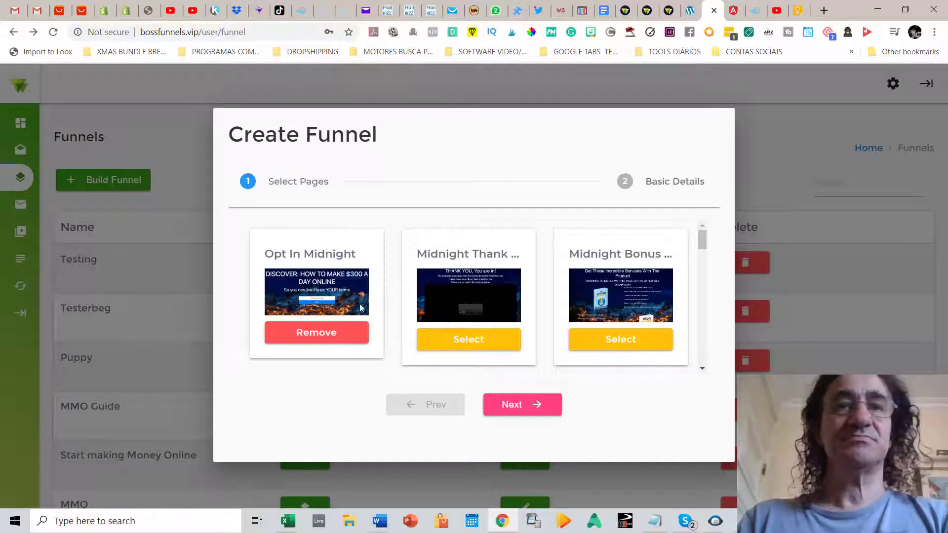
click(525, 405)
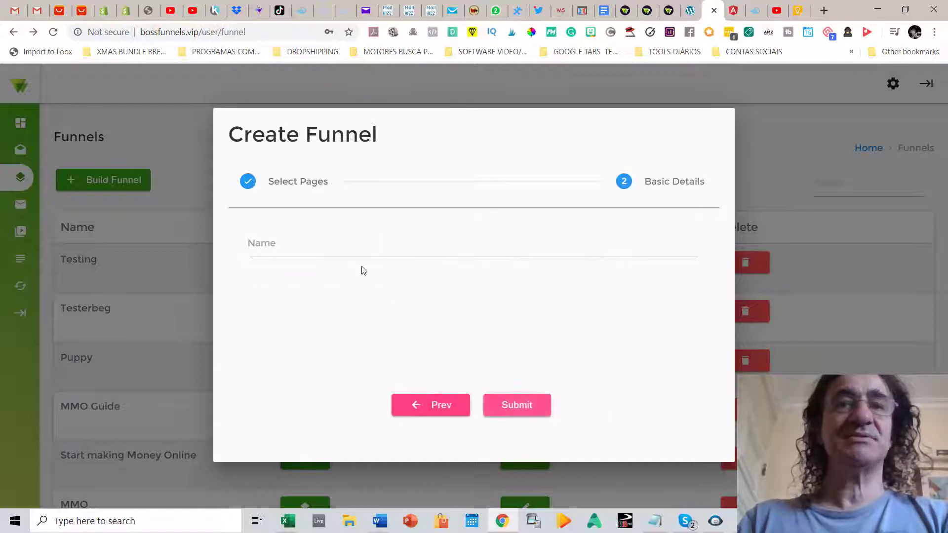
- Name the funnel PEDRO, create it, and re-save its settings
click(320, 246)
text(PEDRO)
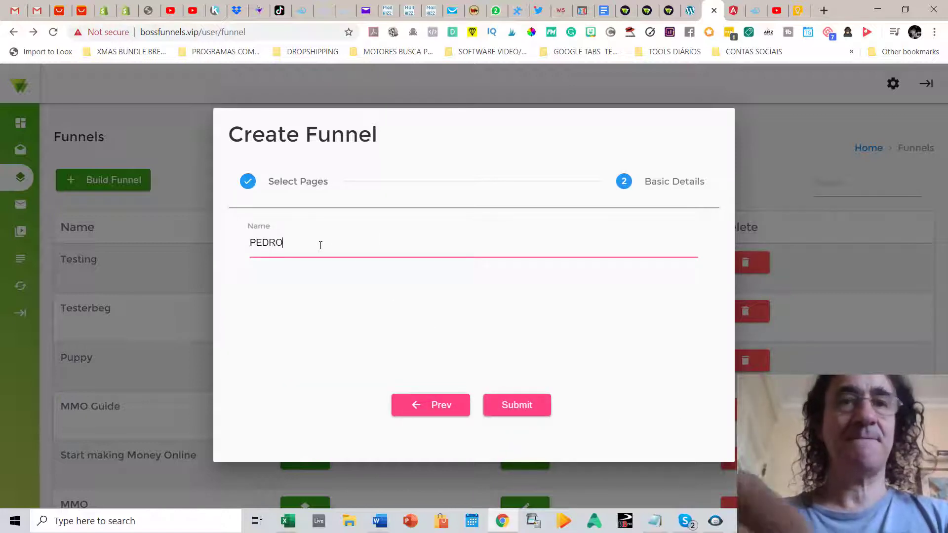
click(505, 406)
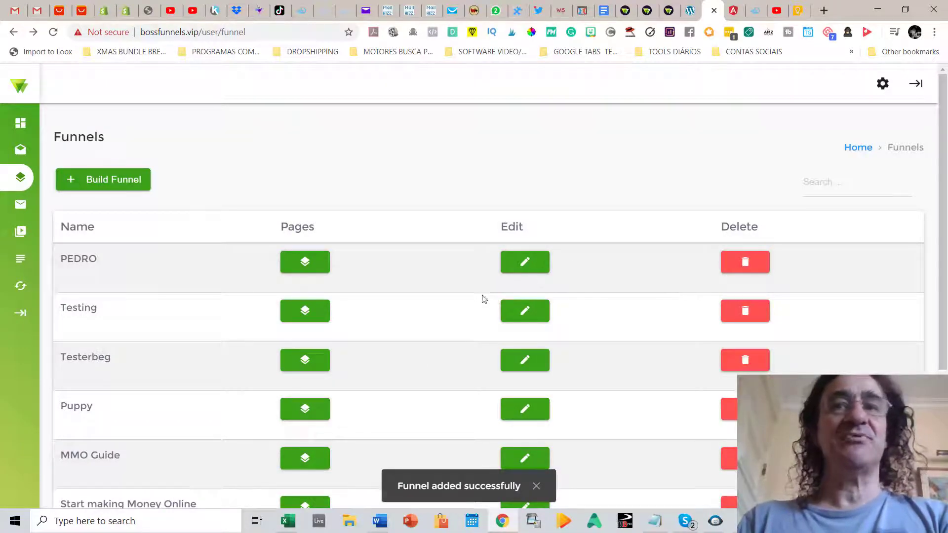
click(525, 263)
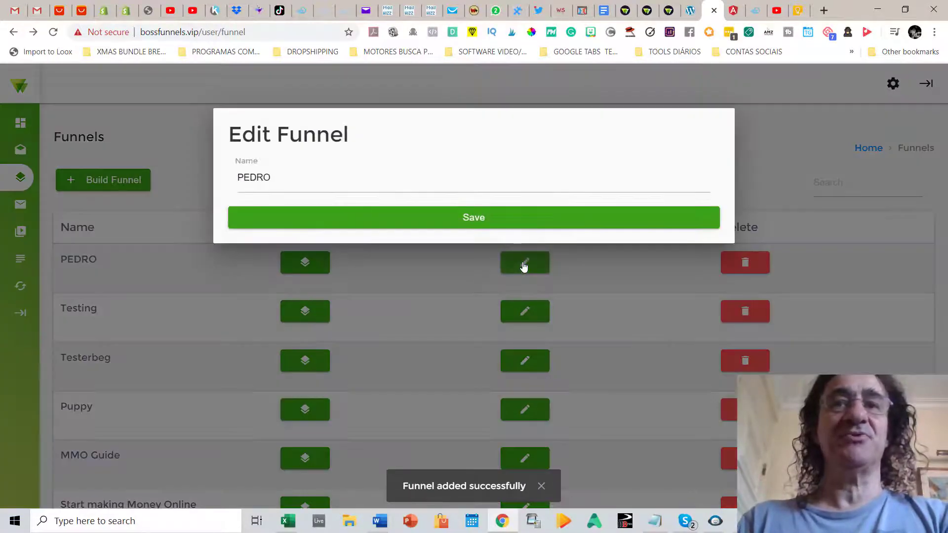
click(491, 222)
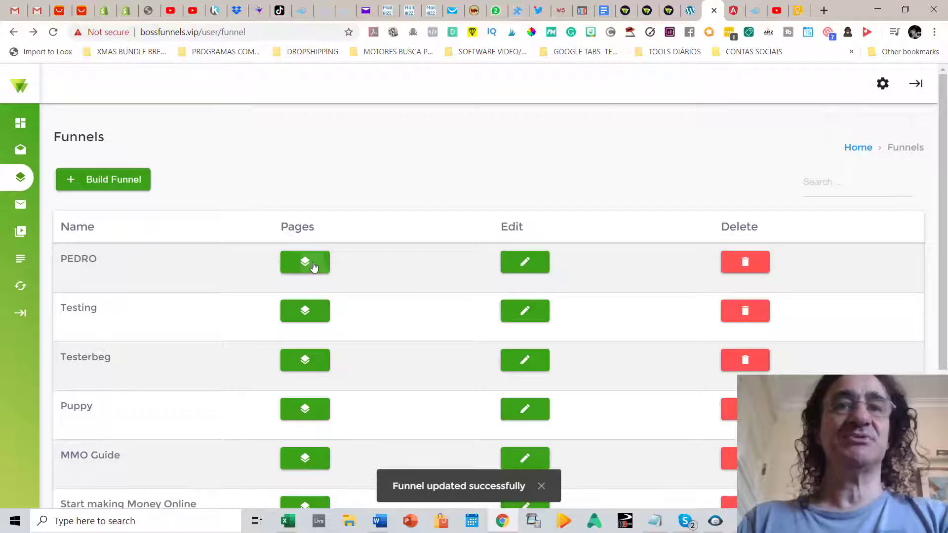
- Preview PEDRO's Opt In Midnight page live, then open it in the page editor
click(314, 267)
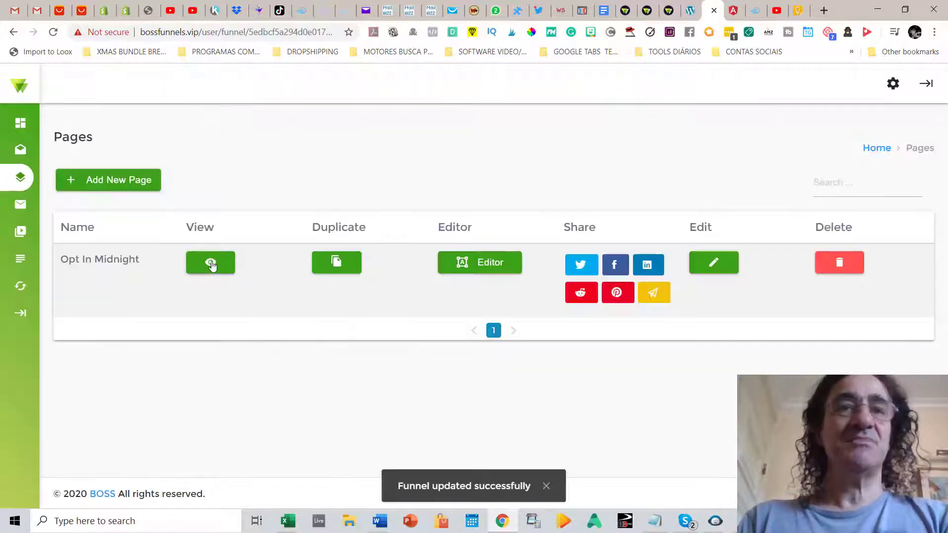
click(211, 265)
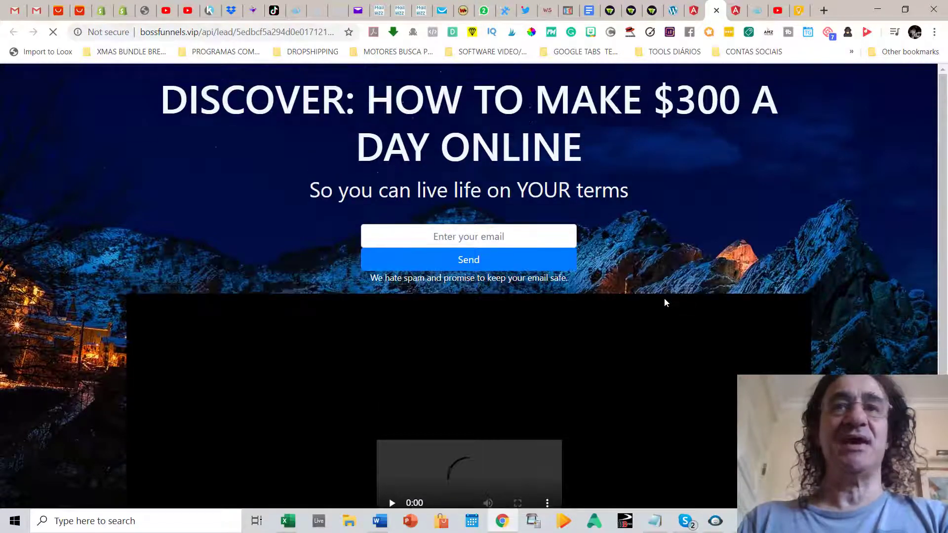
scroll(664, 303, down, 1)
scroll(664, 303, down, 3)
scroll(665, 303, up, 4)
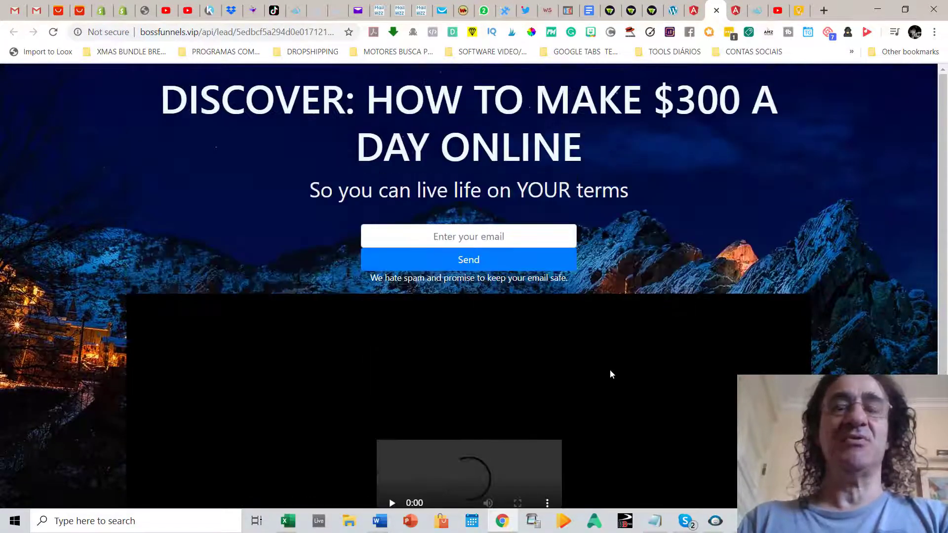
scroll(417, 418, down, 2)
scroll(417, 417, down, 2)
scroll(535, 243, up, 4)
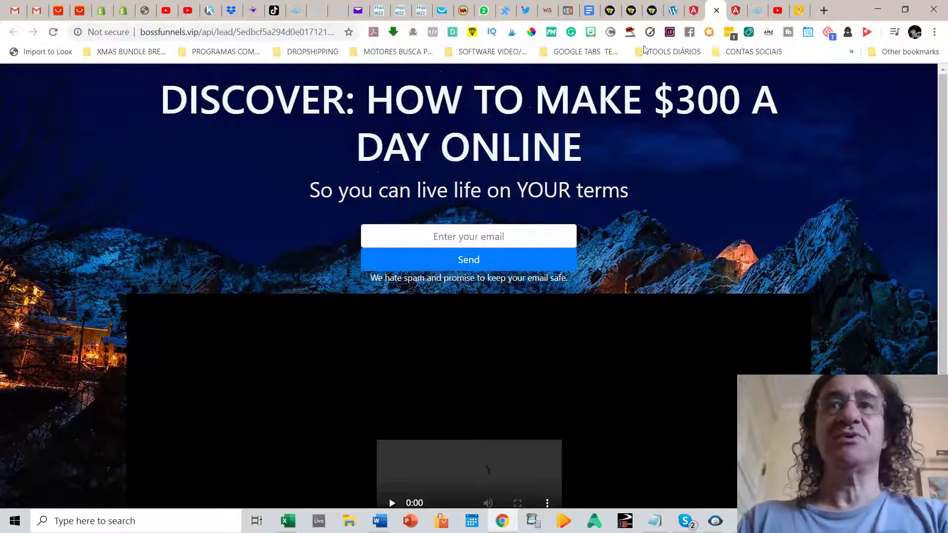
click(695, 12)
click(464, 262)
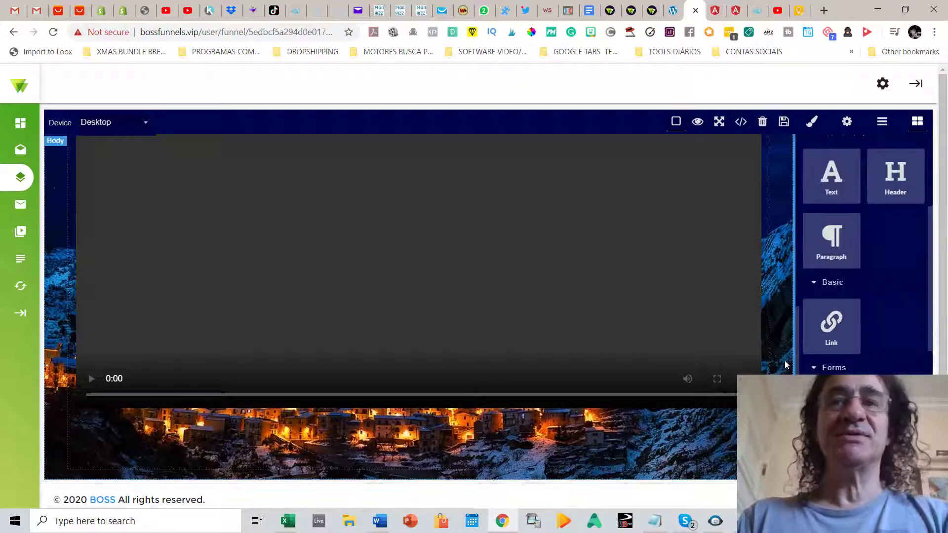
- Add a Facebook share block to Opt In Midnight and switch its video provider to Youtube (no cookie)
scroll(864, 247, down, 5)
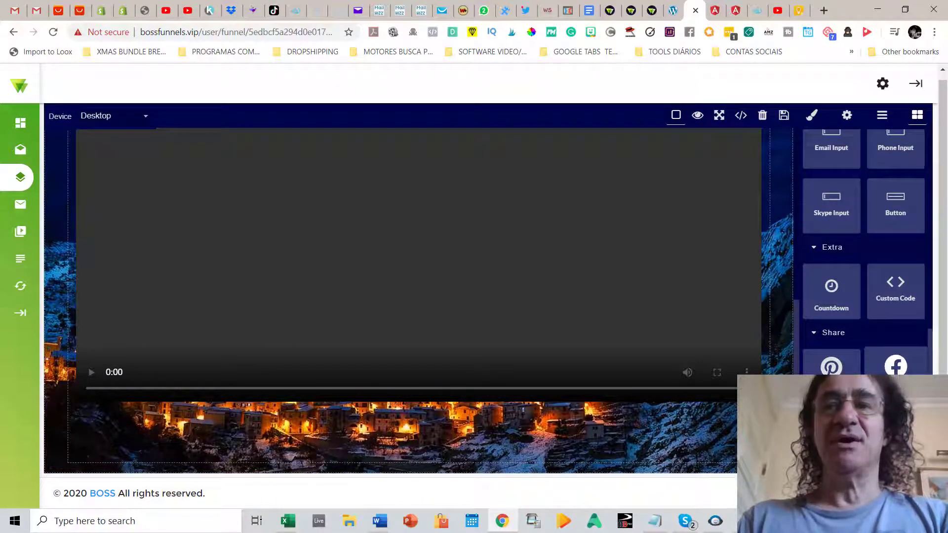
drag(895, 367, 436, 444)
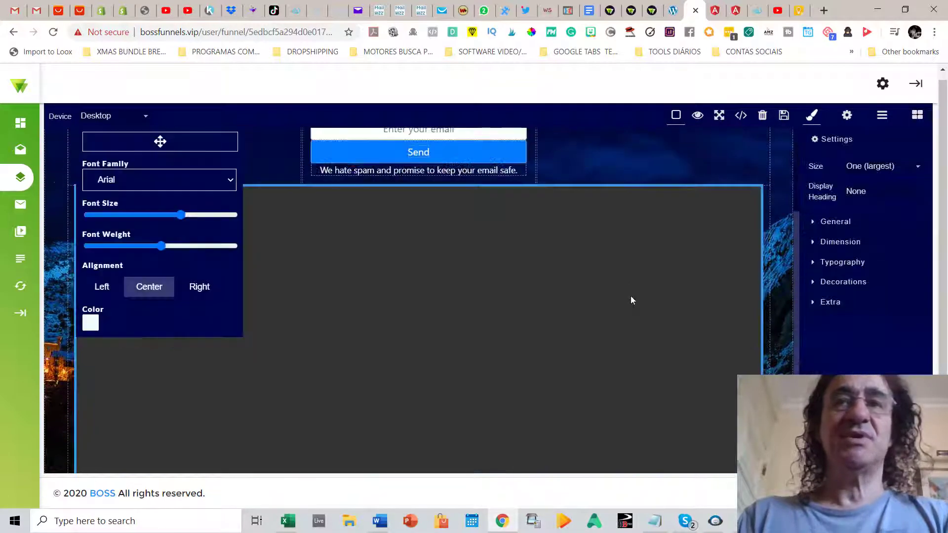
click(629, 283)
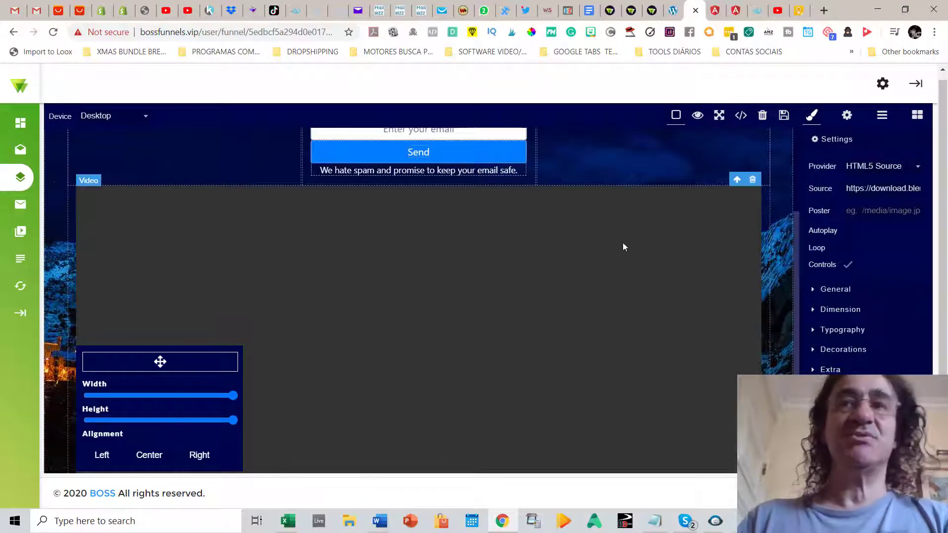
click(869, 168)
click(868, 190)
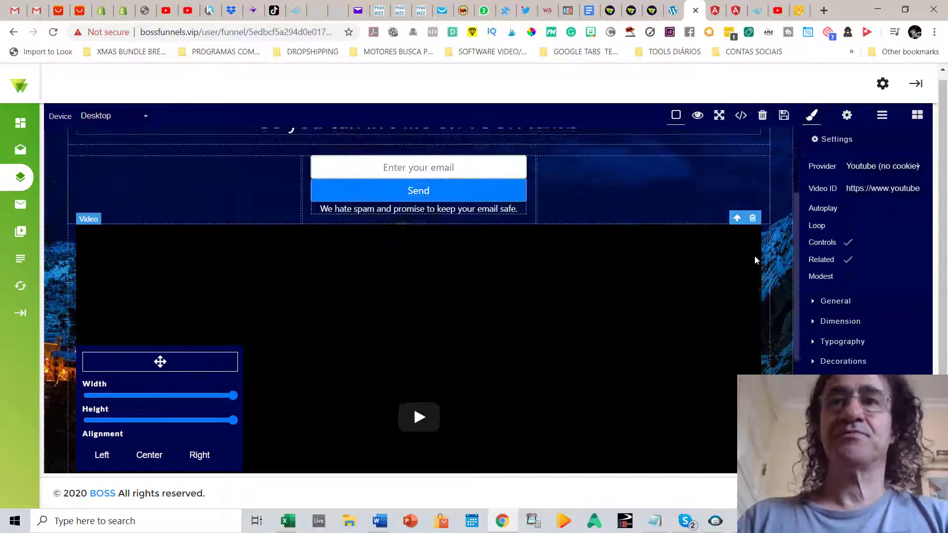
scroll(755, 256, down, 1)
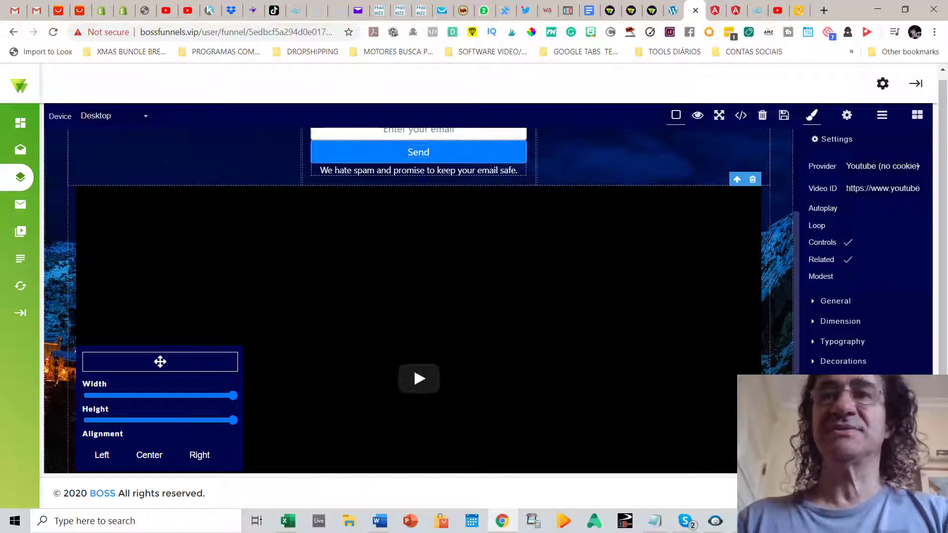
scroll(543, 301, down, 2)
scroll(544, 296, up, 5)
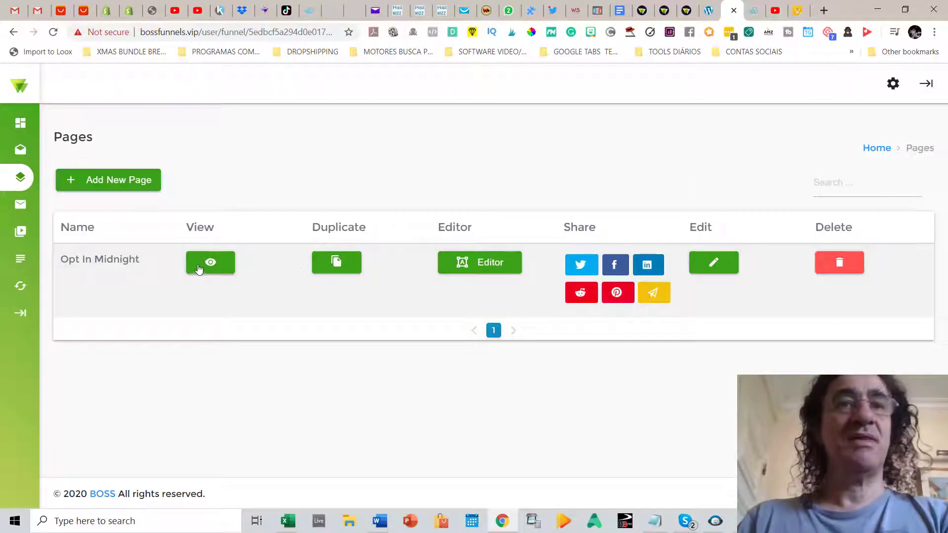
- Preview the updated Opt In Midnight page with its YouTube video and Facebook share, then return to Pages
click(208, 263)
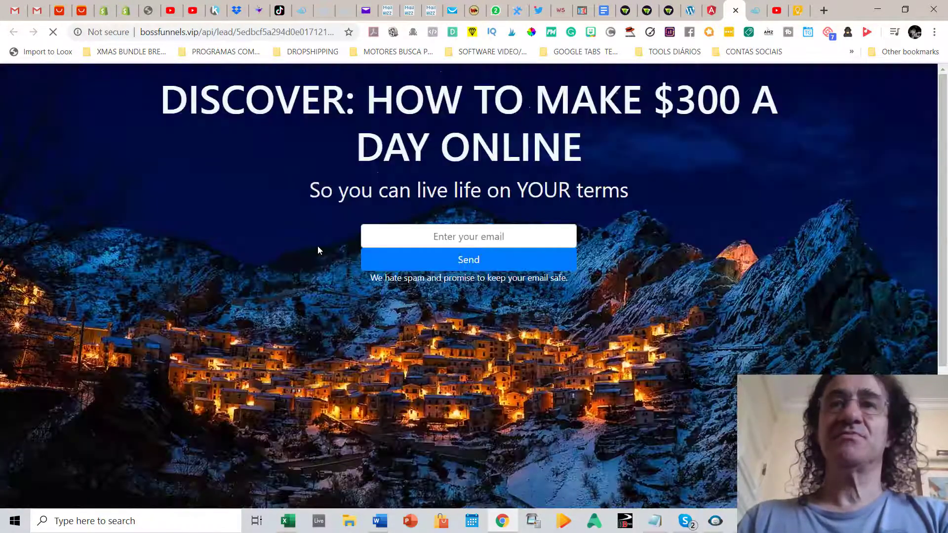
scroll(502, 425, down, 4)
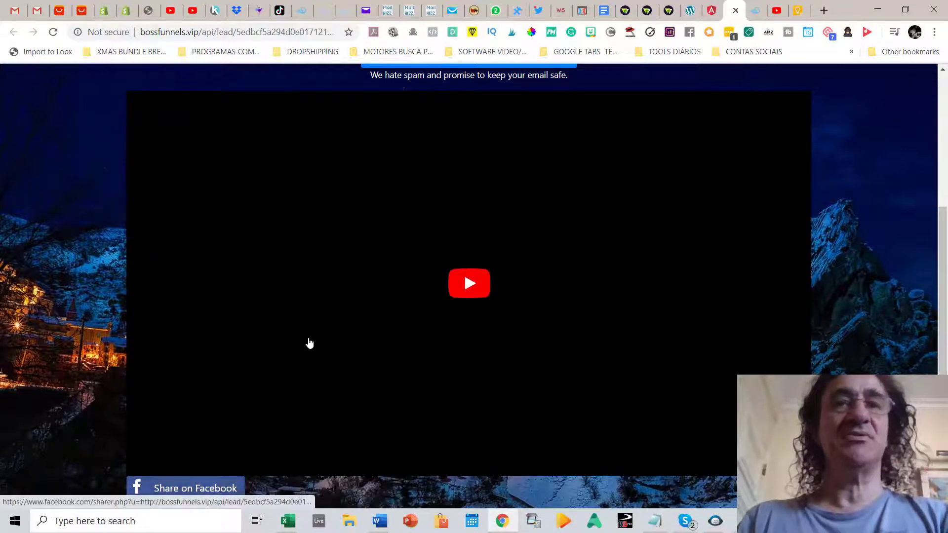
scroll(470, 208, up, 4)
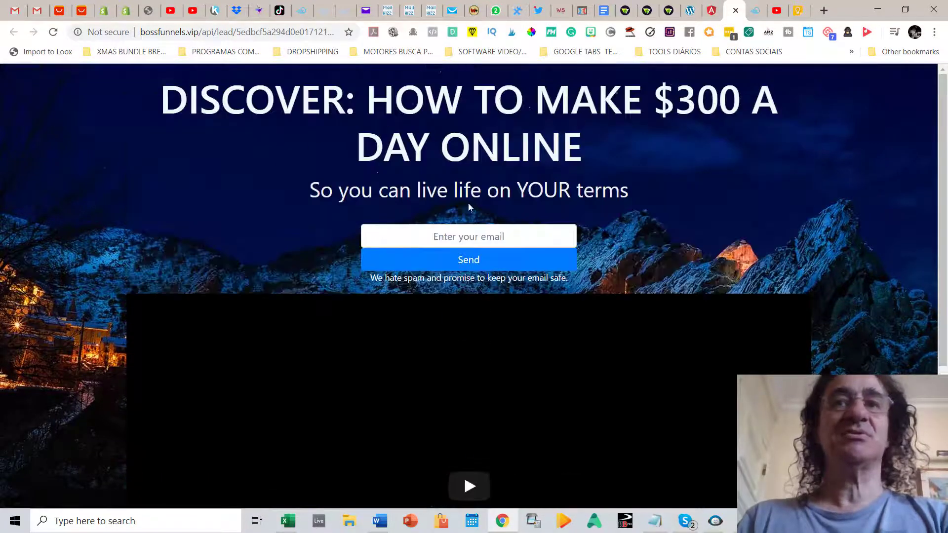
click(712, 14)
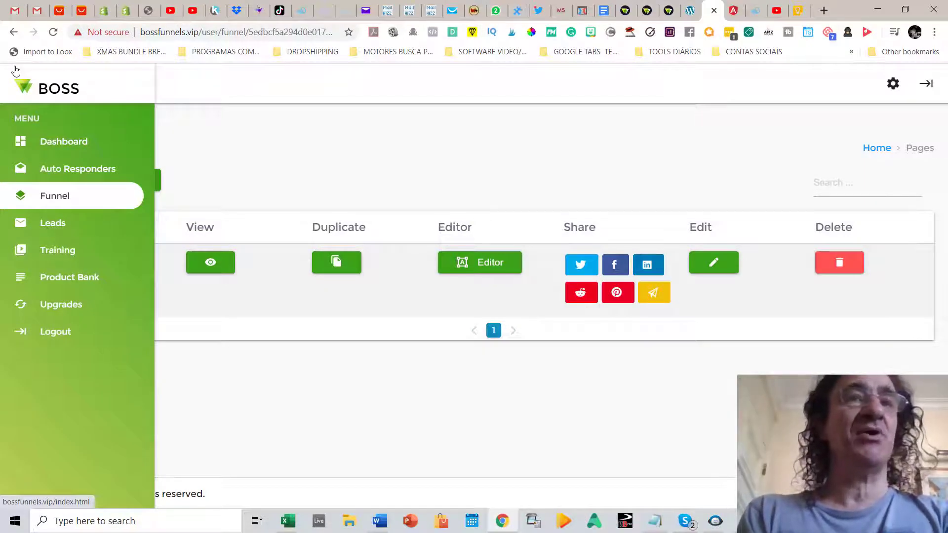
- View Auto Responders and Leads, then open Product Bank listing Scope, Infinity, Hypnotic and others
click(40, 174)
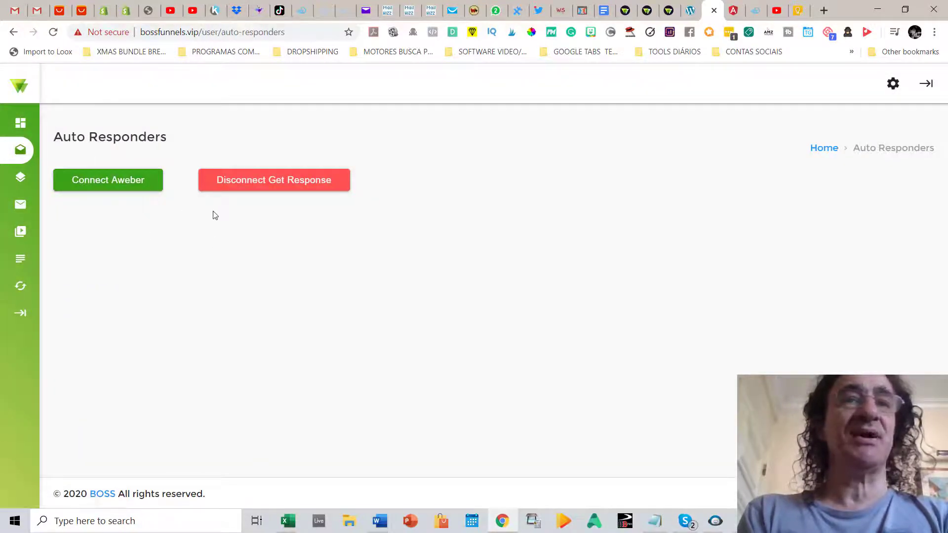
mouse_move(14, 177)
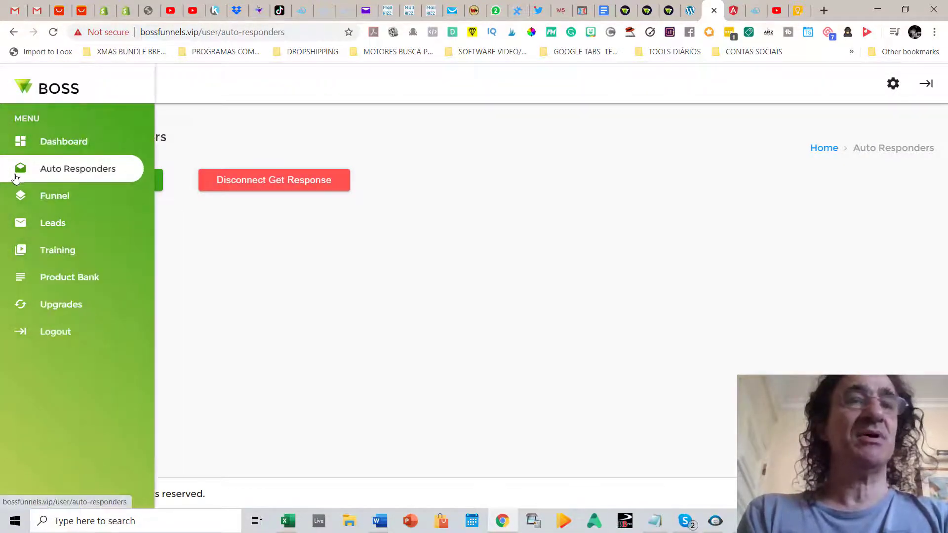
click(39, 226)
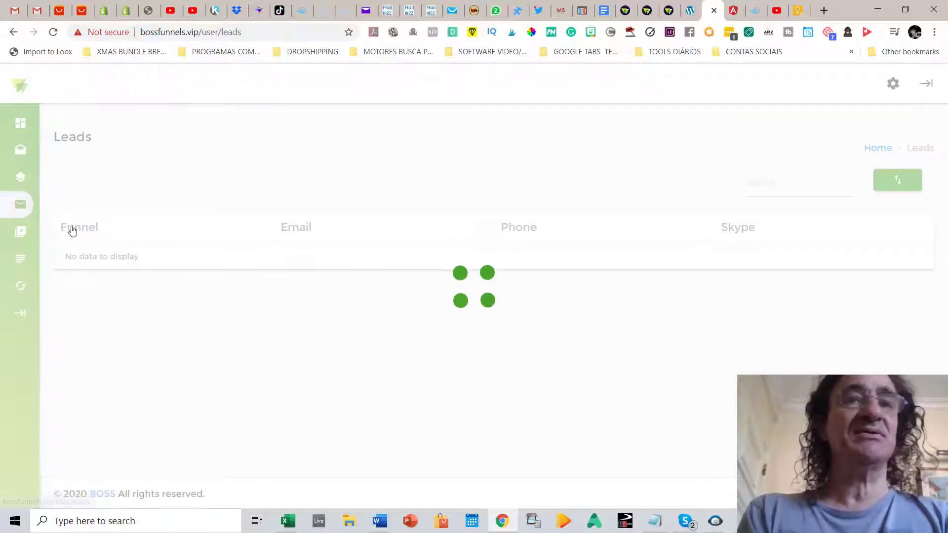
mouse_move(20, 221)
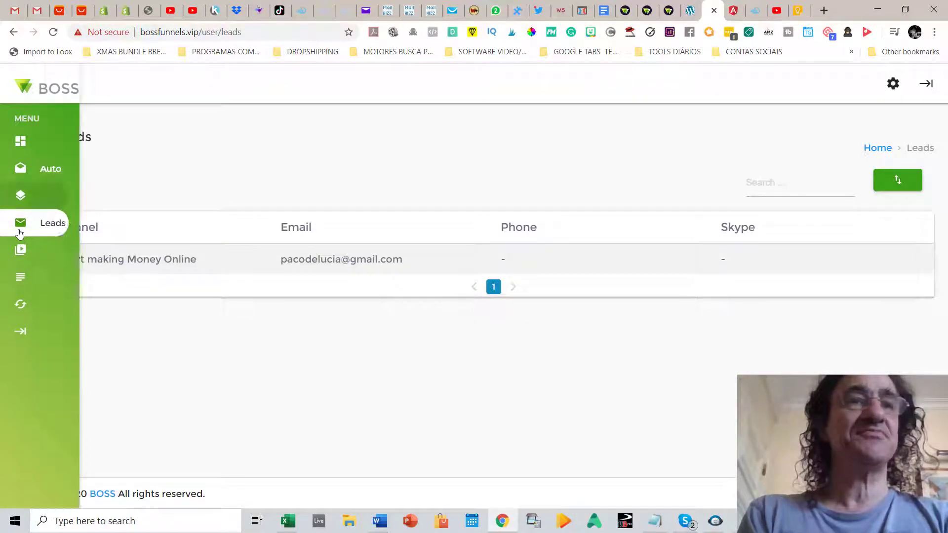
click(43, 278)
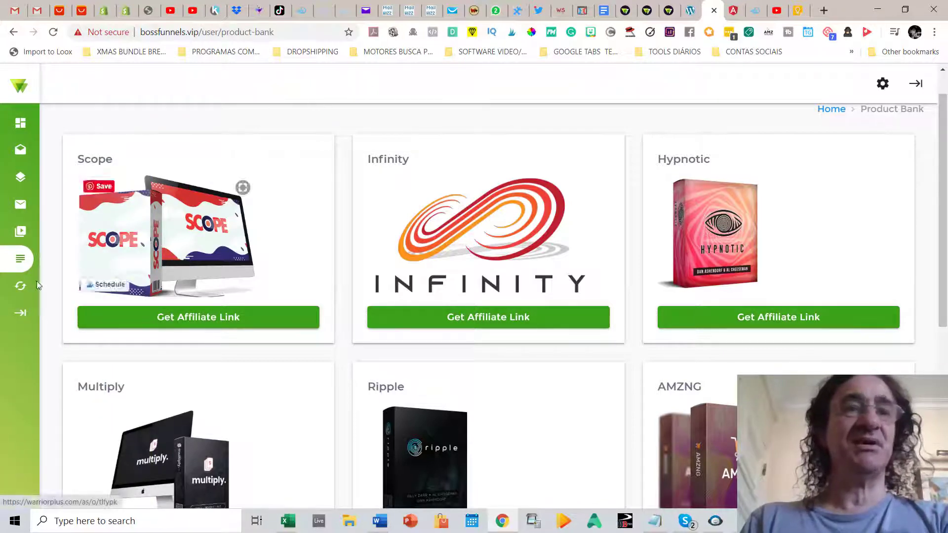
- Look over the Unlimited, Automation and Done For You Traffic upgrades, then go back to Product Bank
mouse_move(37, 291)
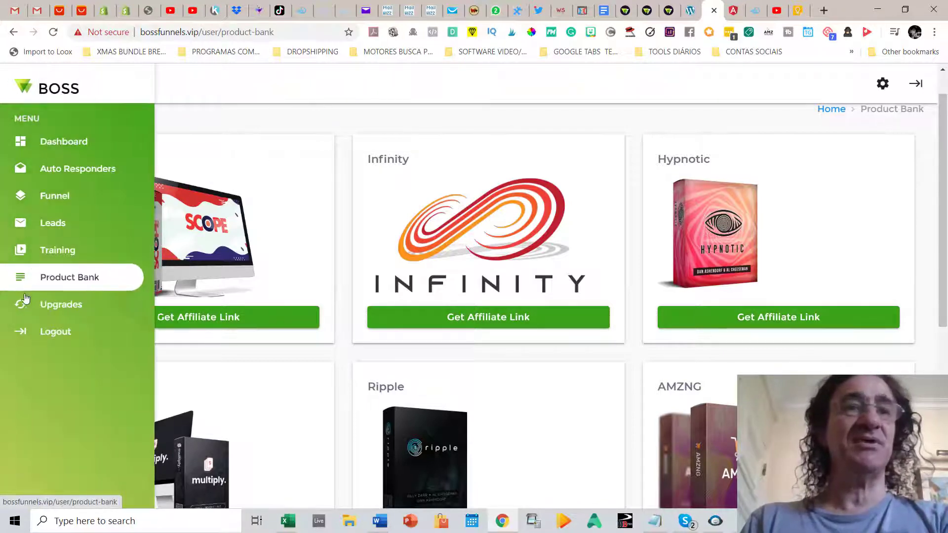
click(48, 313)
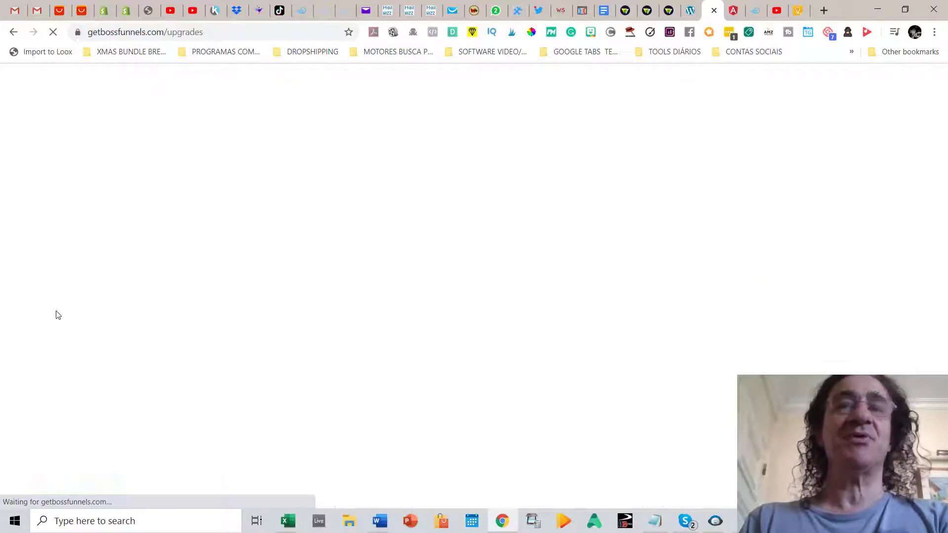
scroll(551, 281, down, 6)
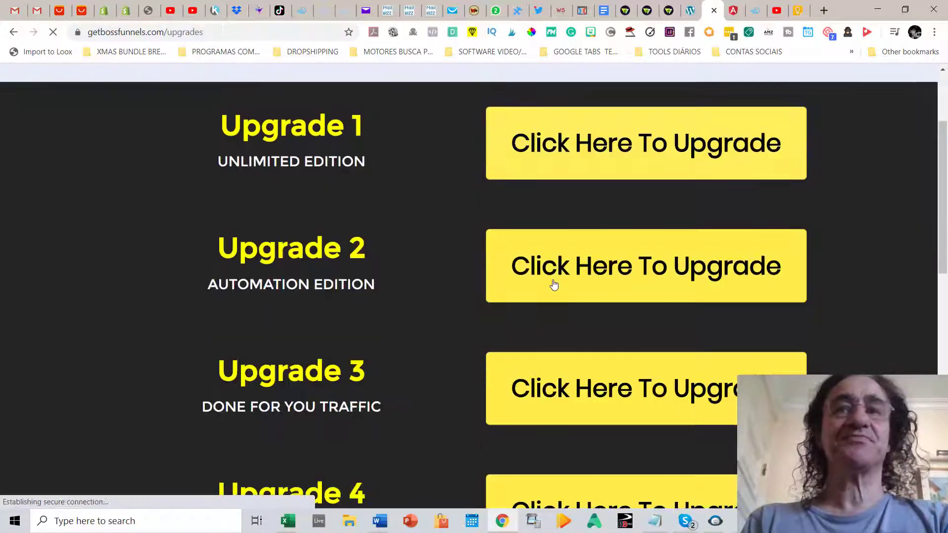
key(alt+Left)
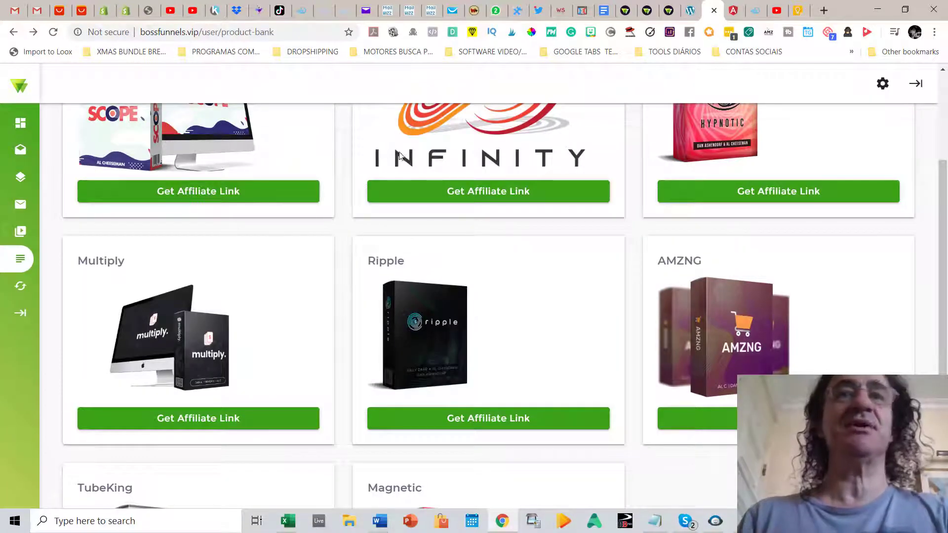
scroll(418, 184, up, 3)
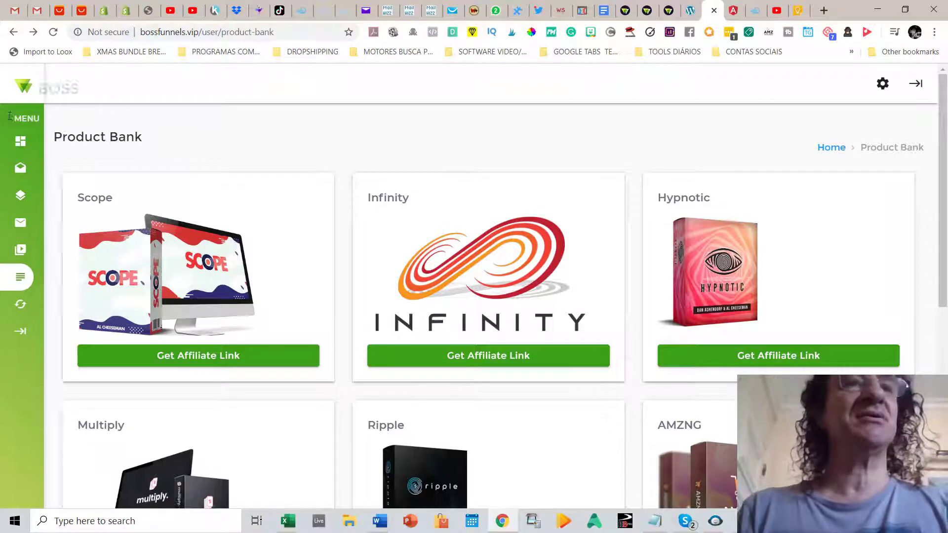
- Show the BOSSF document's funnel section with the Unlimited $39, Automation $39 and Done-For-You $197 upsells
click(41, 143)
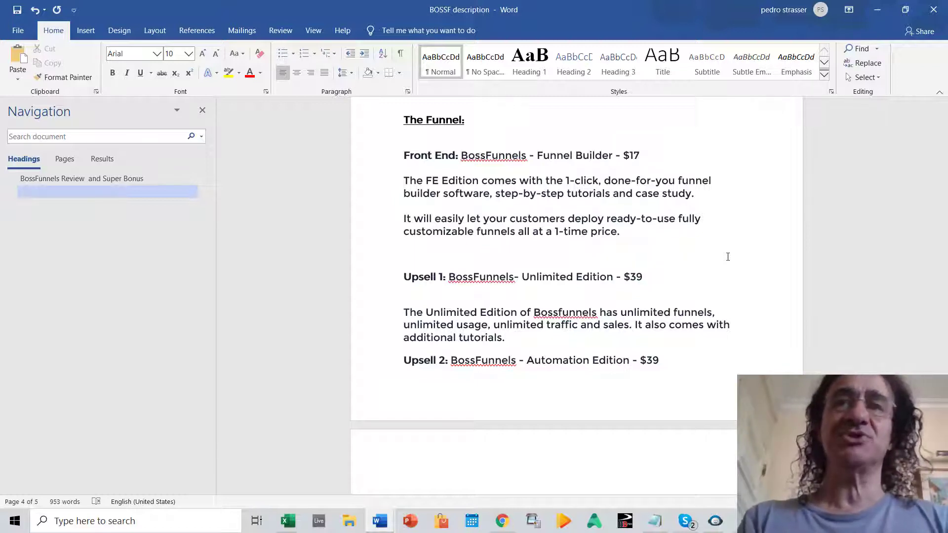
scroll(728, 256, down, 3)
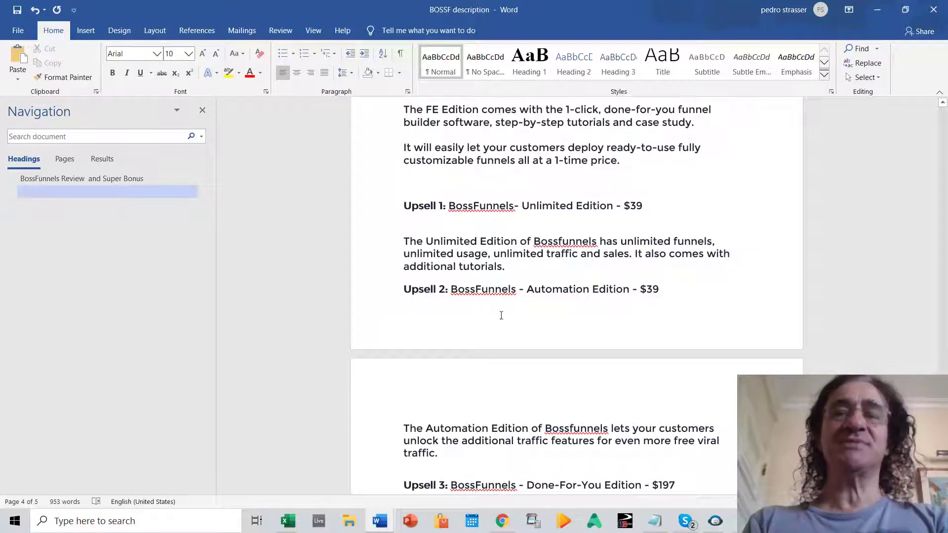
scroll(831, 295, down, 3)
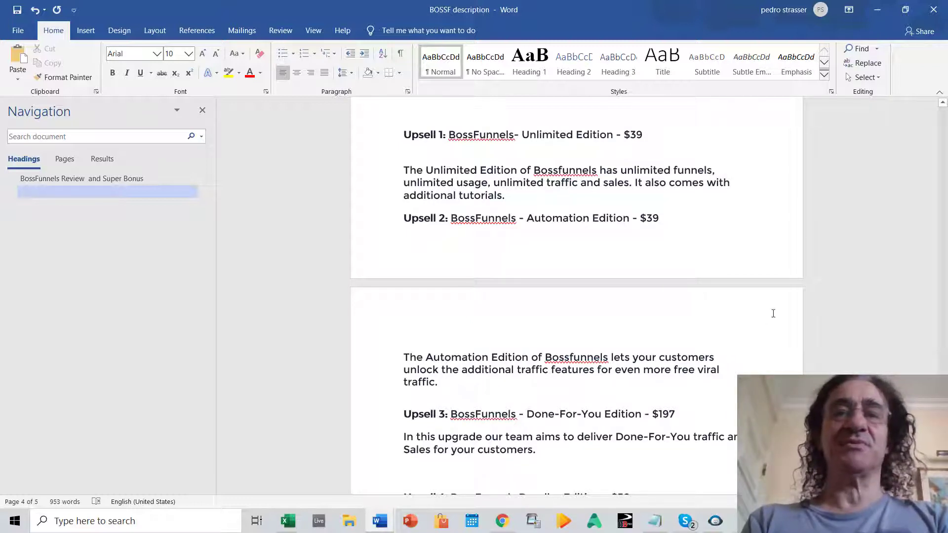
scroll(531, 181, down, 3)
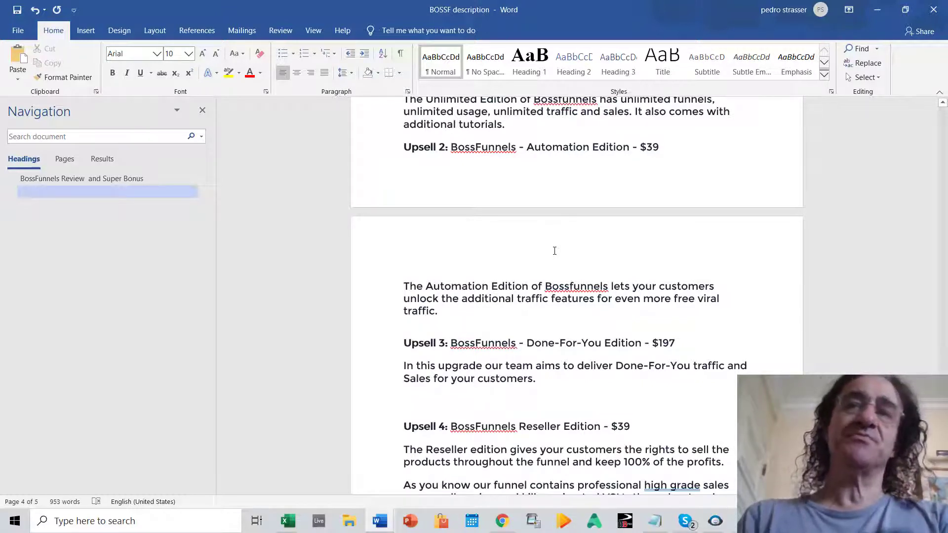
scroll(559, 243, down, 3)
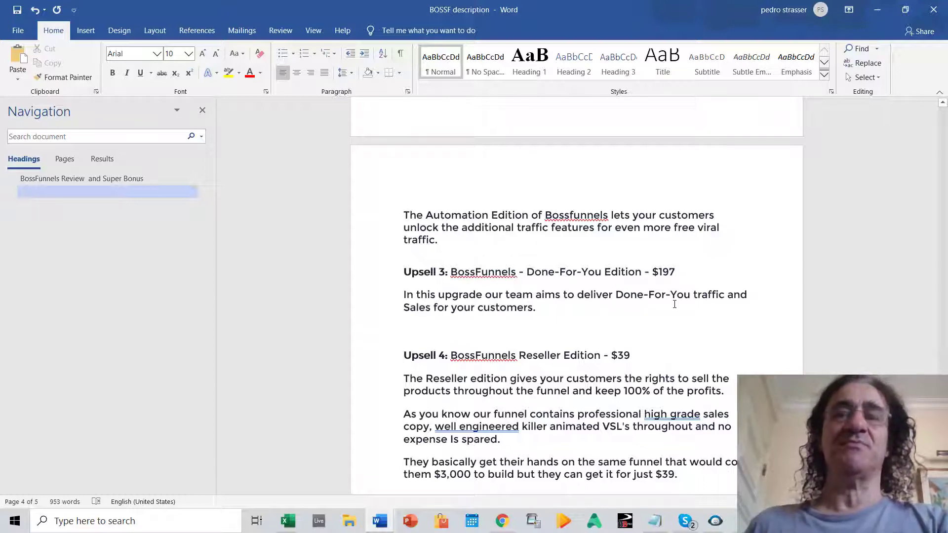
scroll(691, 308, down, 5)
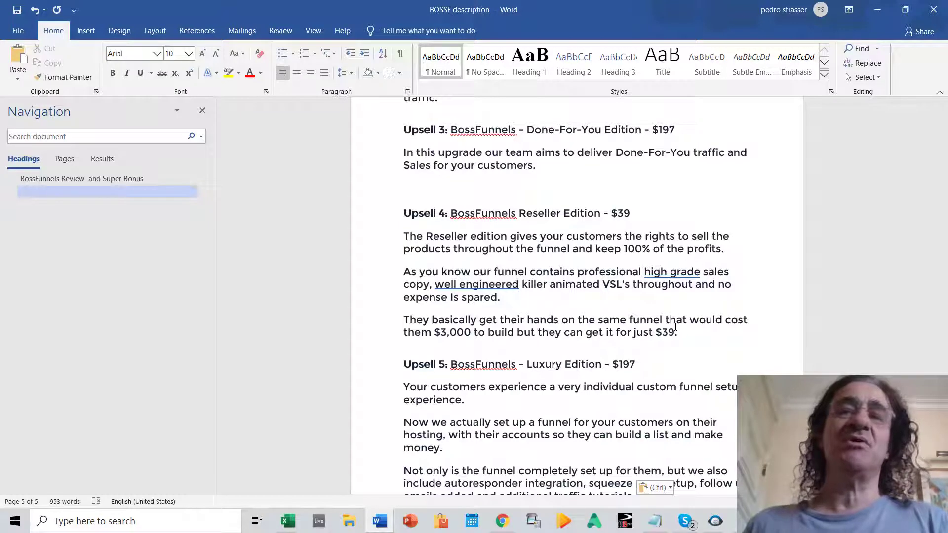
- Scroll further down the BOSSF description document toward the Upsell 5 section
scroll(675, 326, down, 3)
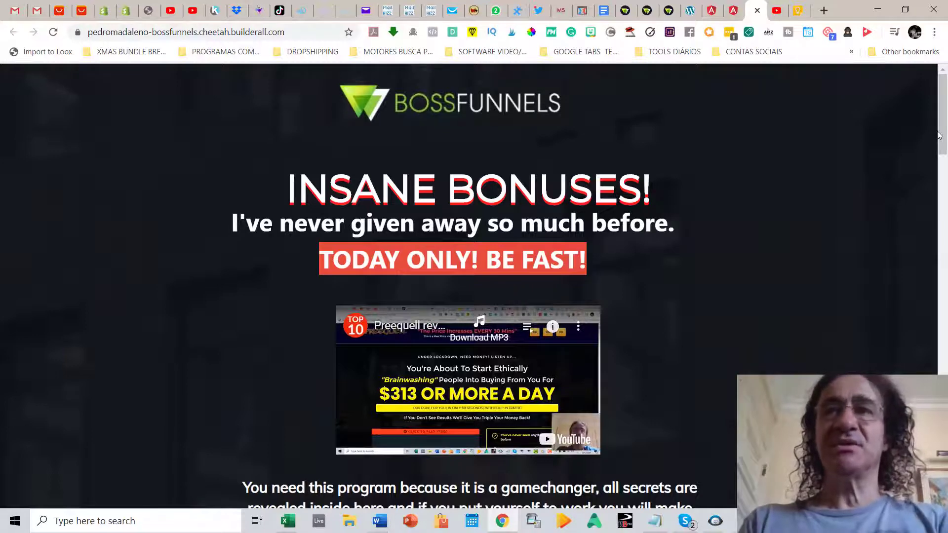
drag(939, 136, 945, 220)
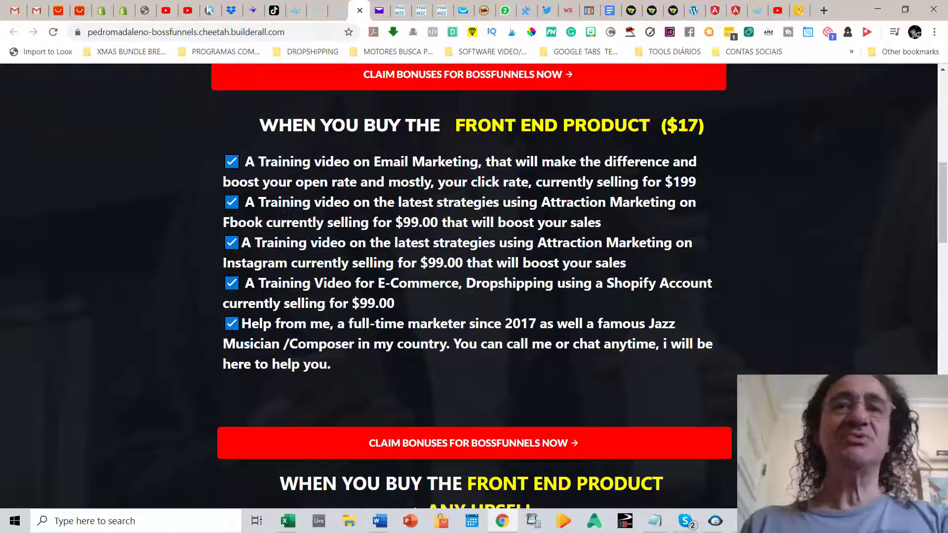
drag(444, 202, 508, 262)
click(416, 301)
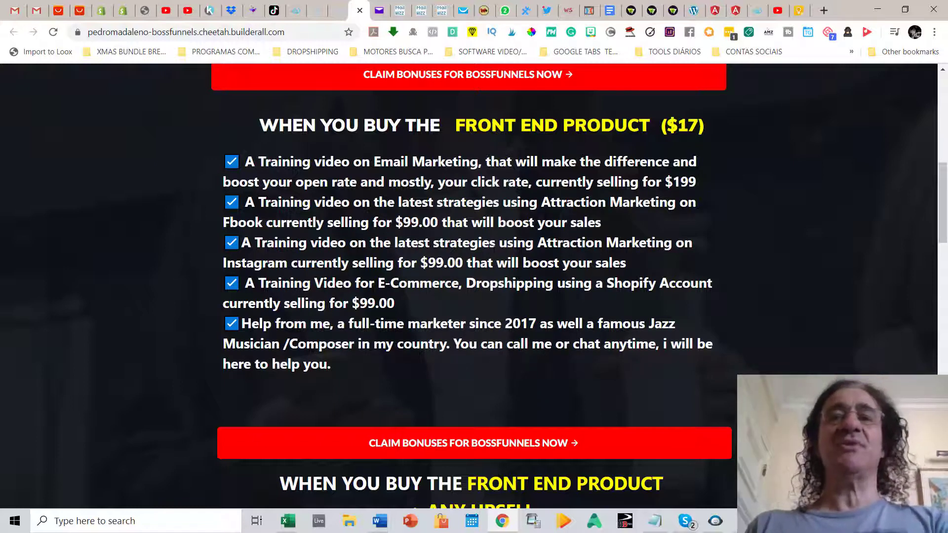
- Scroll the bonus page to the + ANY UPSELL tier: 50k USA emails, VIP calls, list-mailing draw
scroll(474, 286, down, 7)
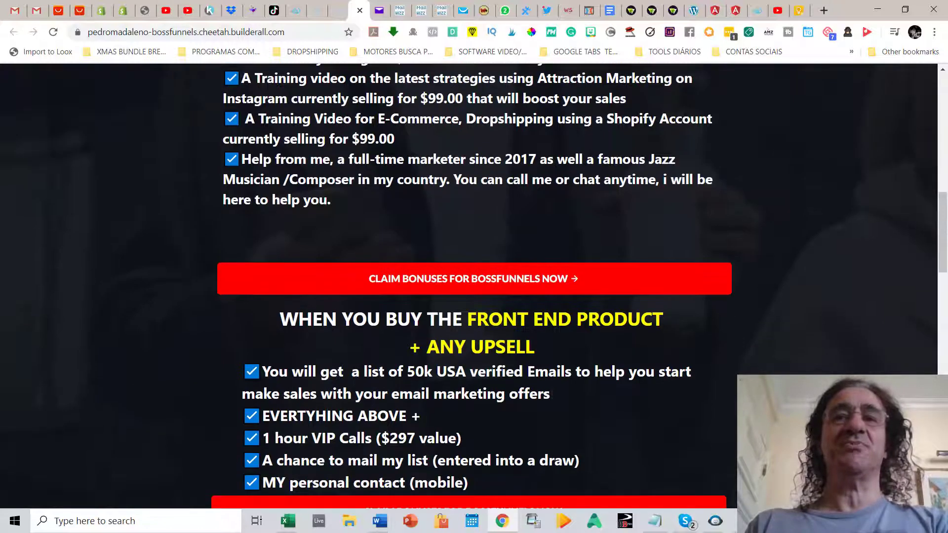